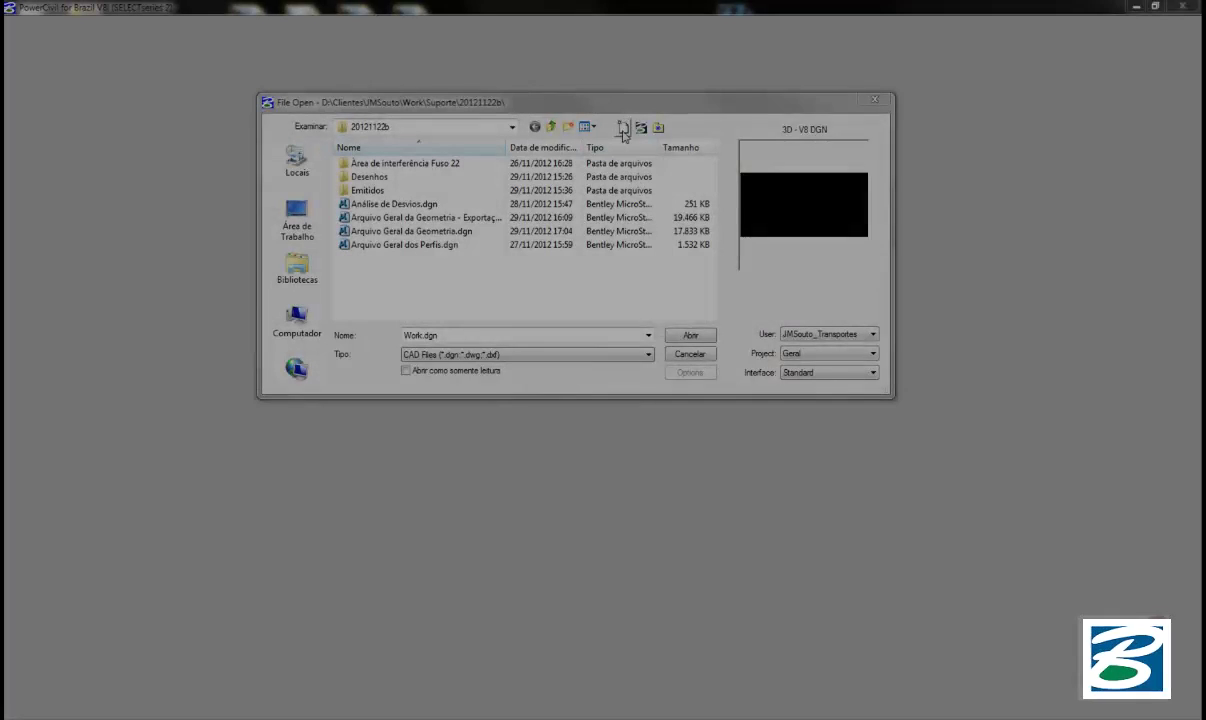
Create the design file Work.dgn from the seed file and open it
{"action": "left_click", "coordinate": [622, 128]}
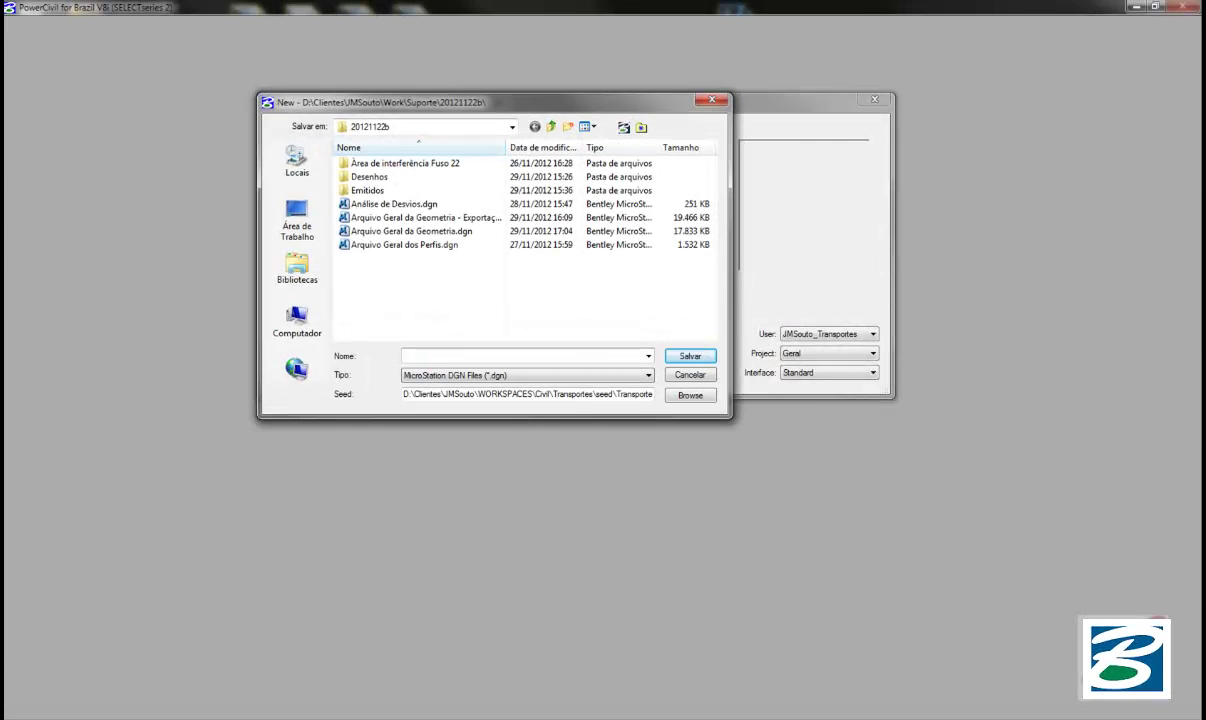
{"action": "type", "text": "Work"}
{"action": "key", "text": "Return"}
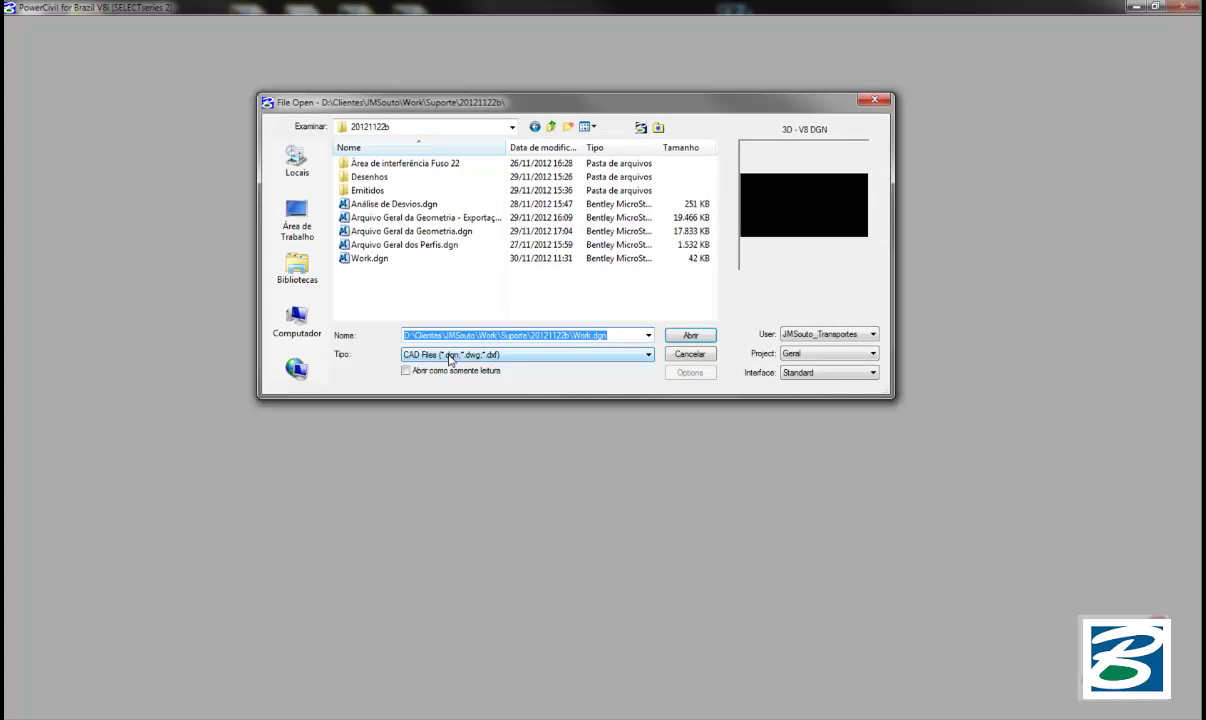
{"action": "left_click", "coordinate": [385, 259]}
{"action": "left_click", "coordinate": [690, 335]}
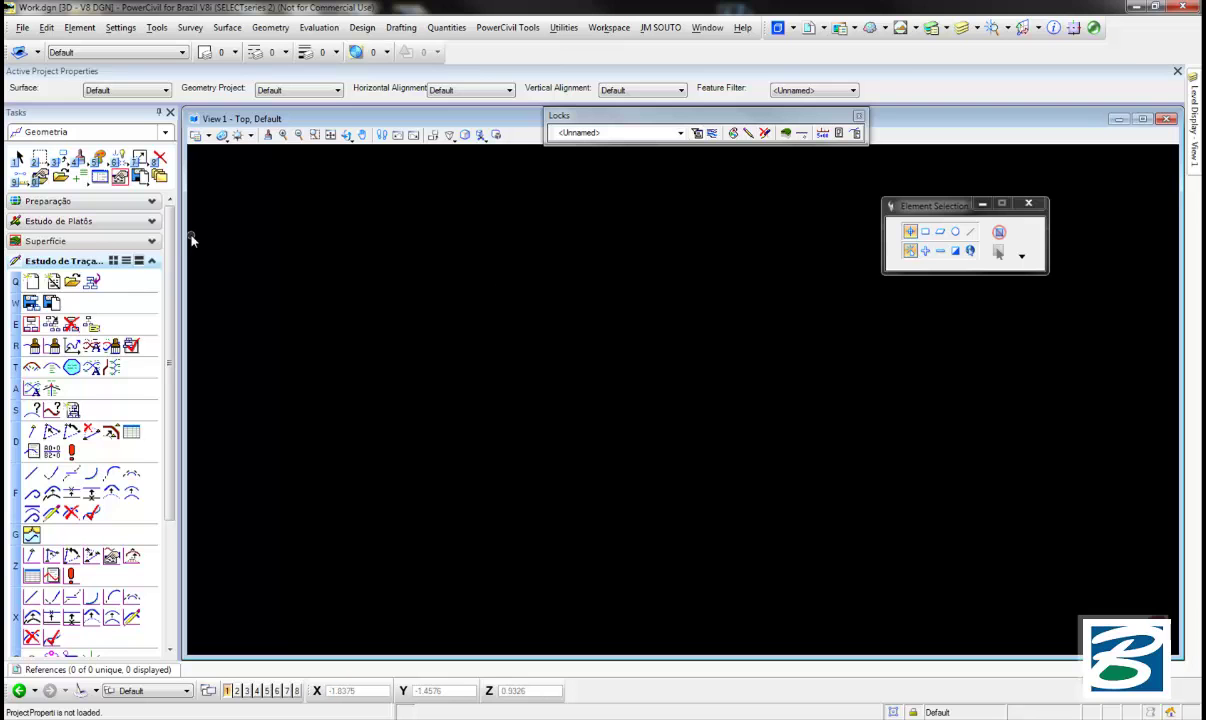
Open the project file F22 Km 0-200.rwk
{"action": "left_click", "coordinate": [60, 178]}
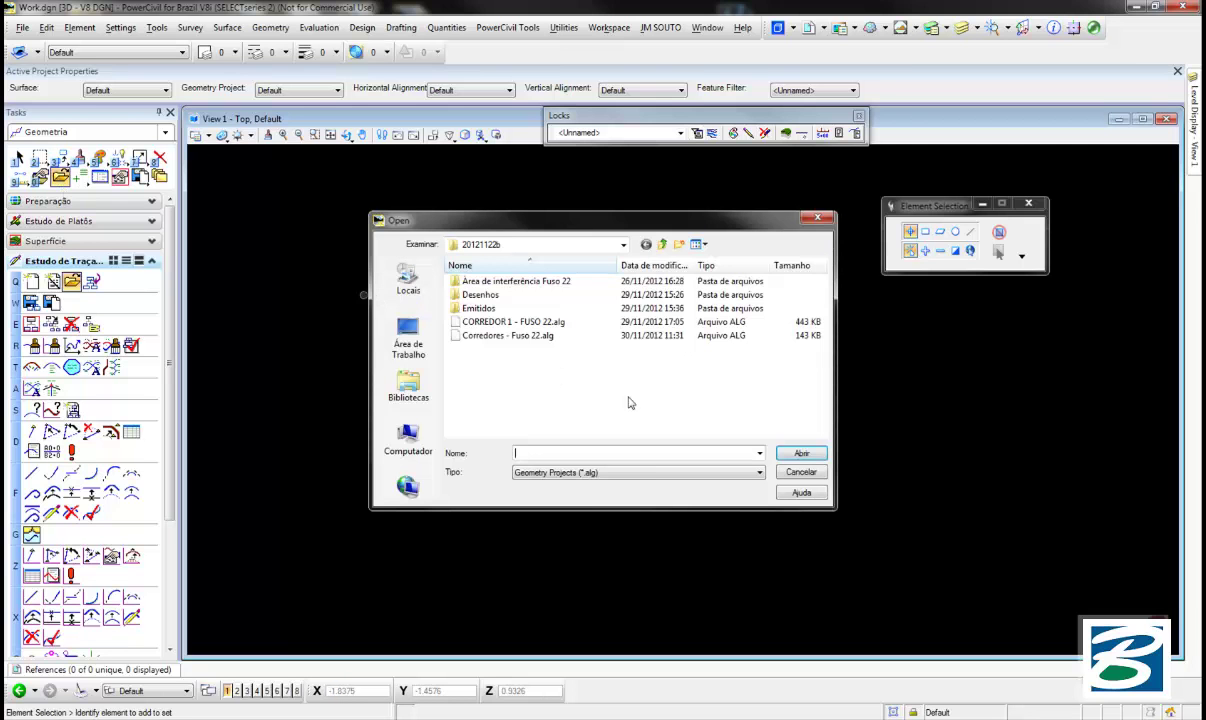
{"action": "left_click", "coordinate": [624, 474]}
{"action": "left_click", "coordinate": [560, 490]}
{"action": "left_click", "coordinate": [514, 296]}
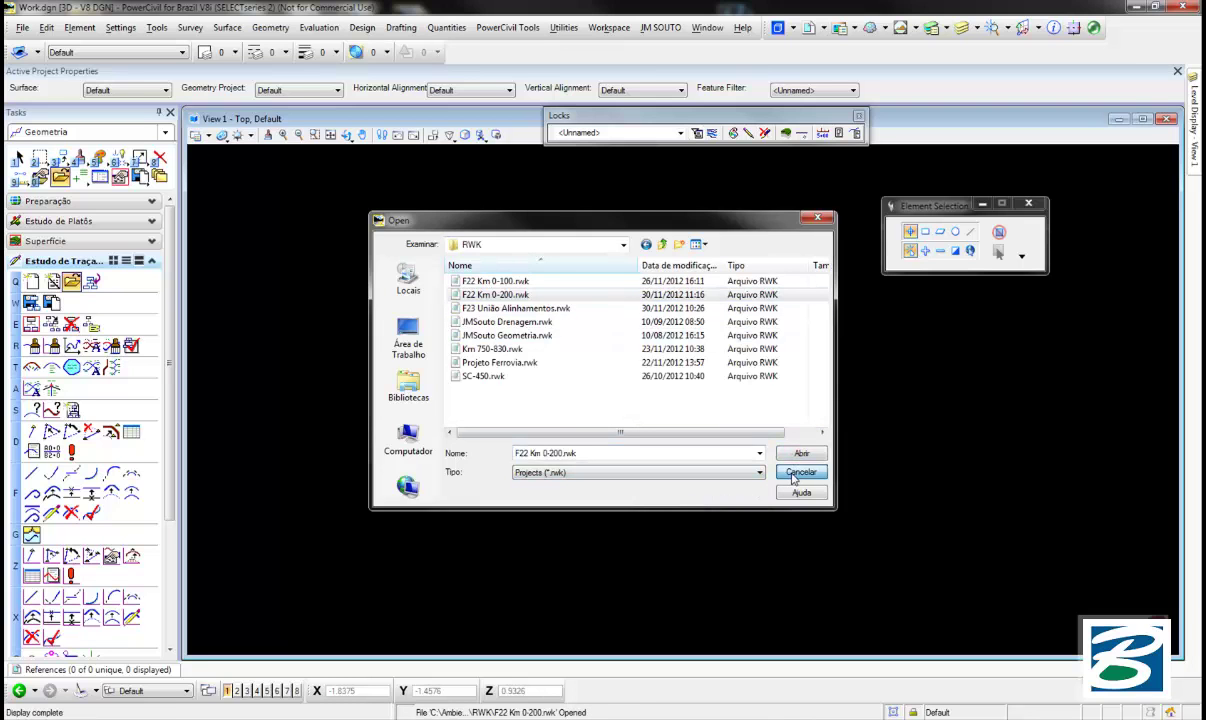
{"action": "left_click", "coordinate": [797, 474]}
In Project Explorer, expand Corredor 1 - fuso 22 and its F22 - Km 0-100 alignment
{"action": "left_click", "coordinate": [119, 177]}
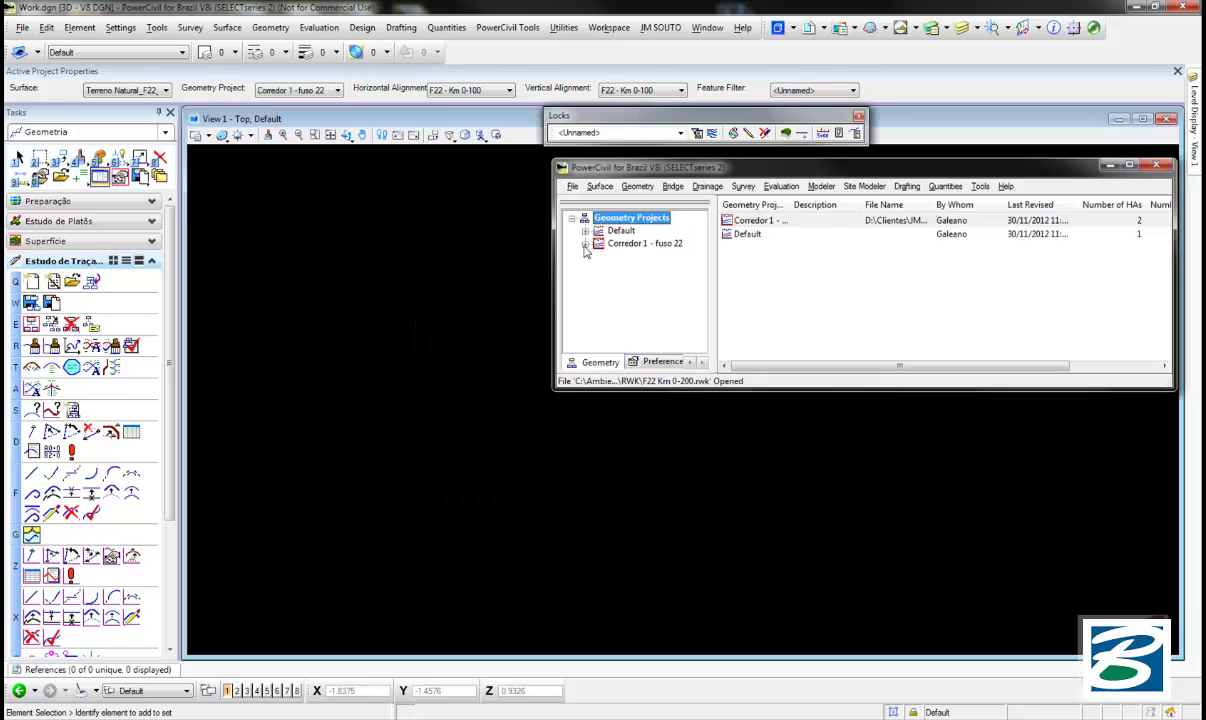
{"action": "left_click", "coordinate": [585, 243]}
{"action": "left_click", "coordinate": [600, 269]}
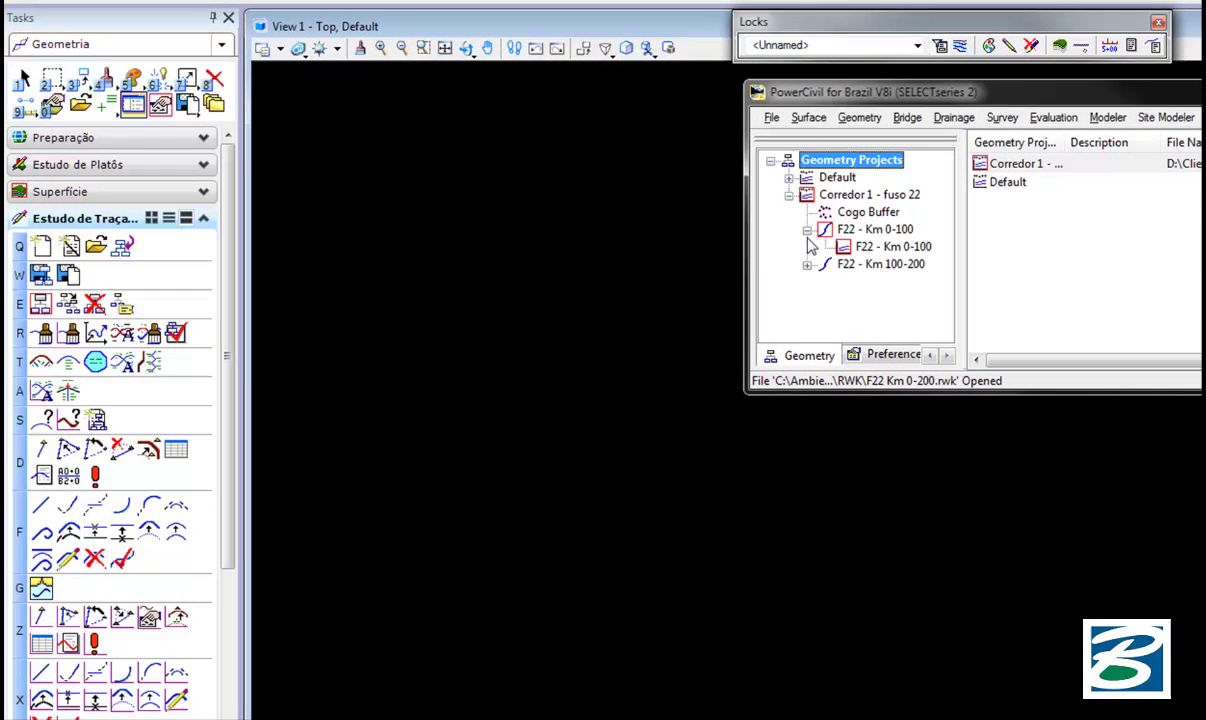
Display both alignments, F22 - Km 0-100 and F22 - Km 100-200, in the top view
{"action": "left_click", "coordinate": [807, 265]}
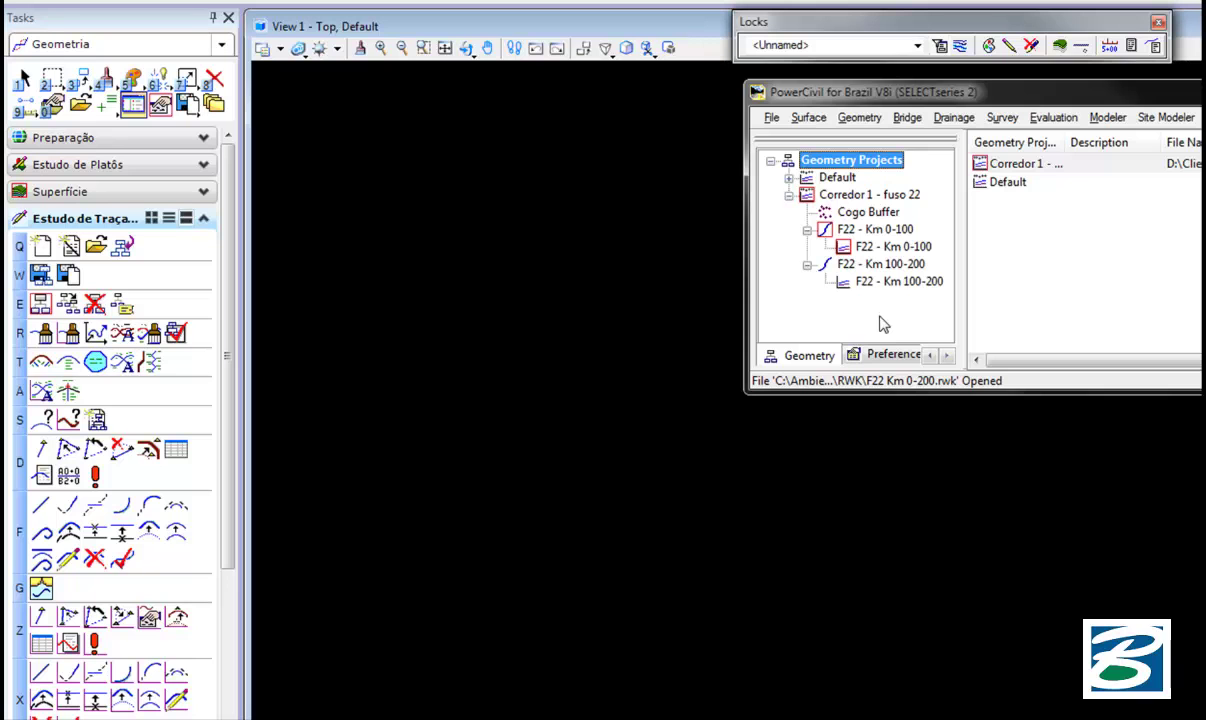
{"action": "right_click", "coordinate": [878, 230]}
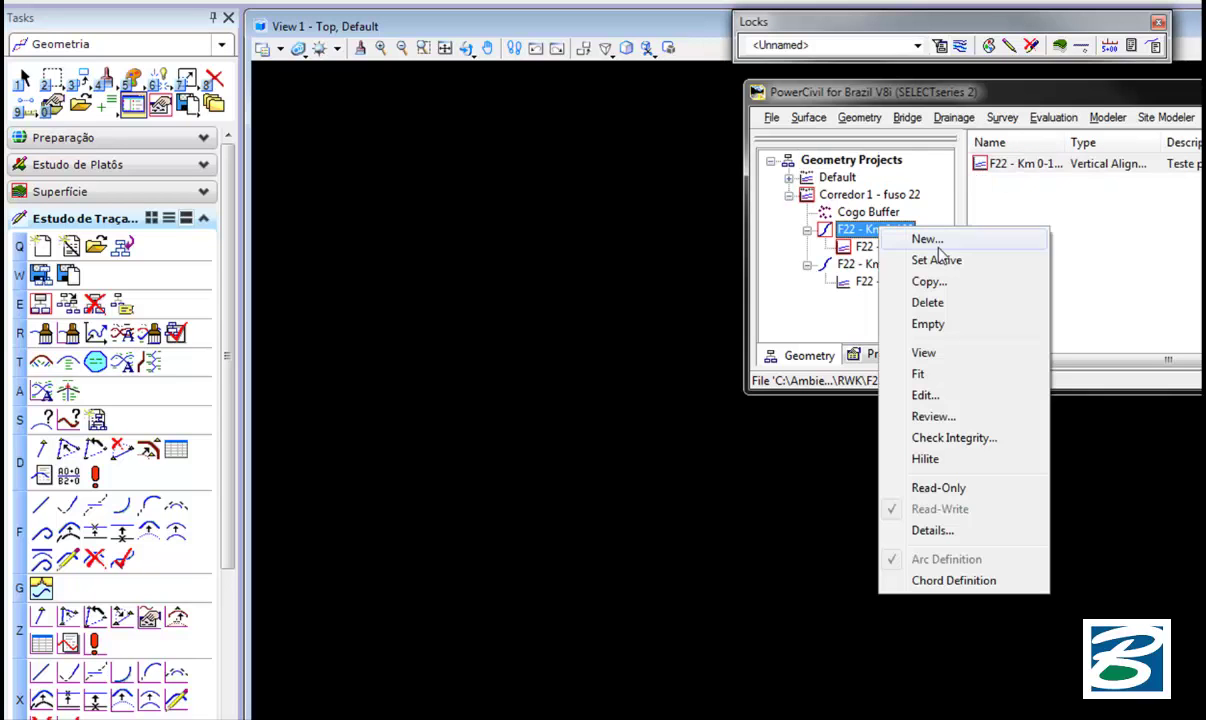
{"action": "left_click", "coordinate": [924, 352]}
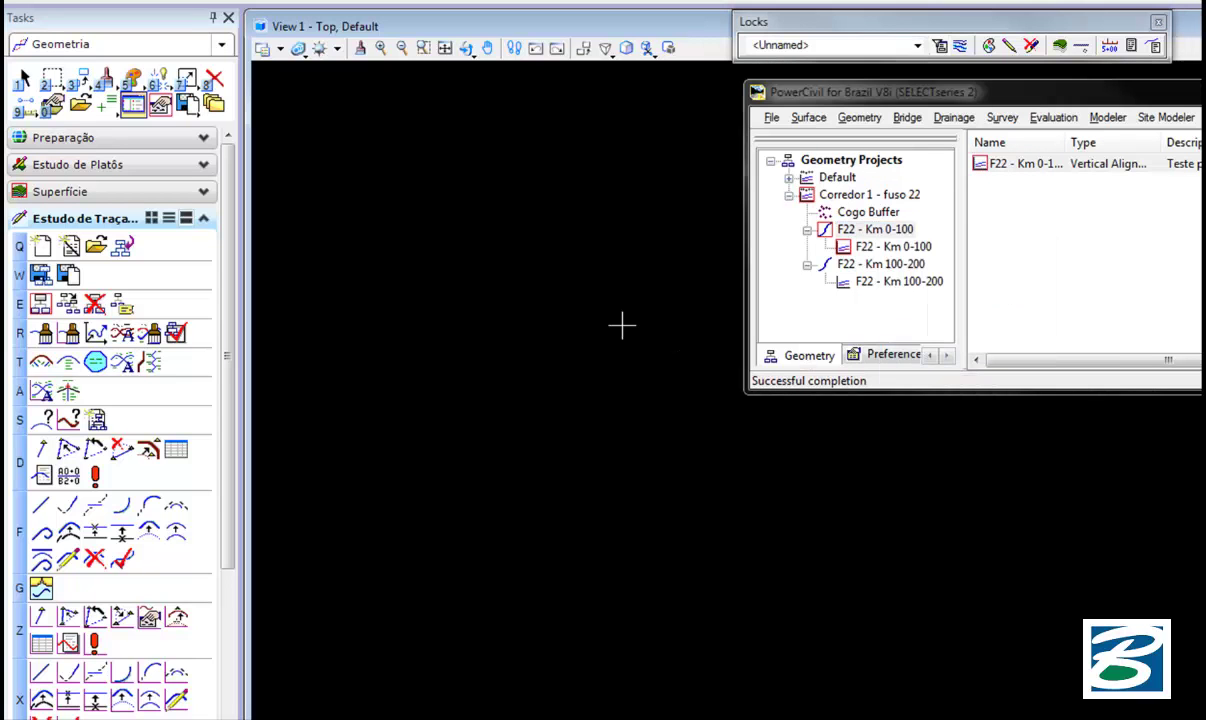
{"action": "mouse_move", "coordinate": [721, 423]}
{"action": "middle_mouse_down"}
{"action": "mouse_move", "coordinate": [493, 342]}
{"action": "mouse_move", "coordinate": [360, 322]}
{"action": "middle_mouse_up"}
{"action": "scroll", "coordinate": [355, 320], "scroll_direction": "down", "scroll_amount": 3}
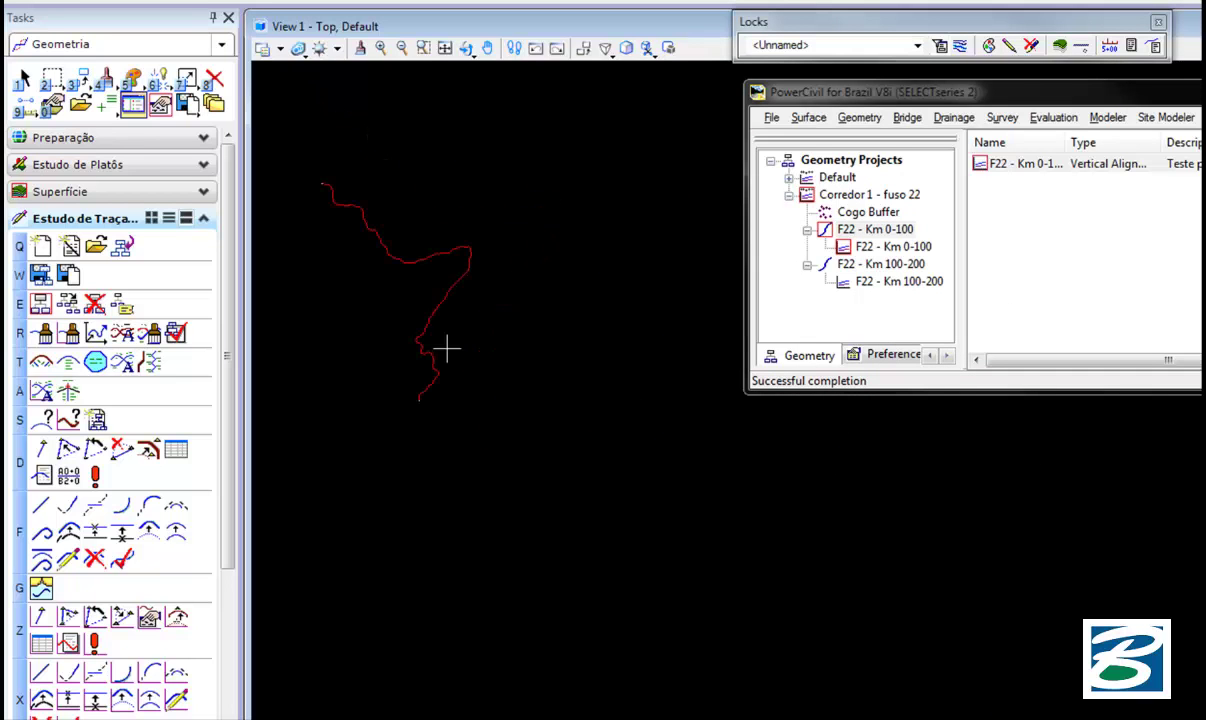
{"action": "right_click", "coordinate": [877, 264]}
{"action": "left_click", "coordinate": [928, 392]}
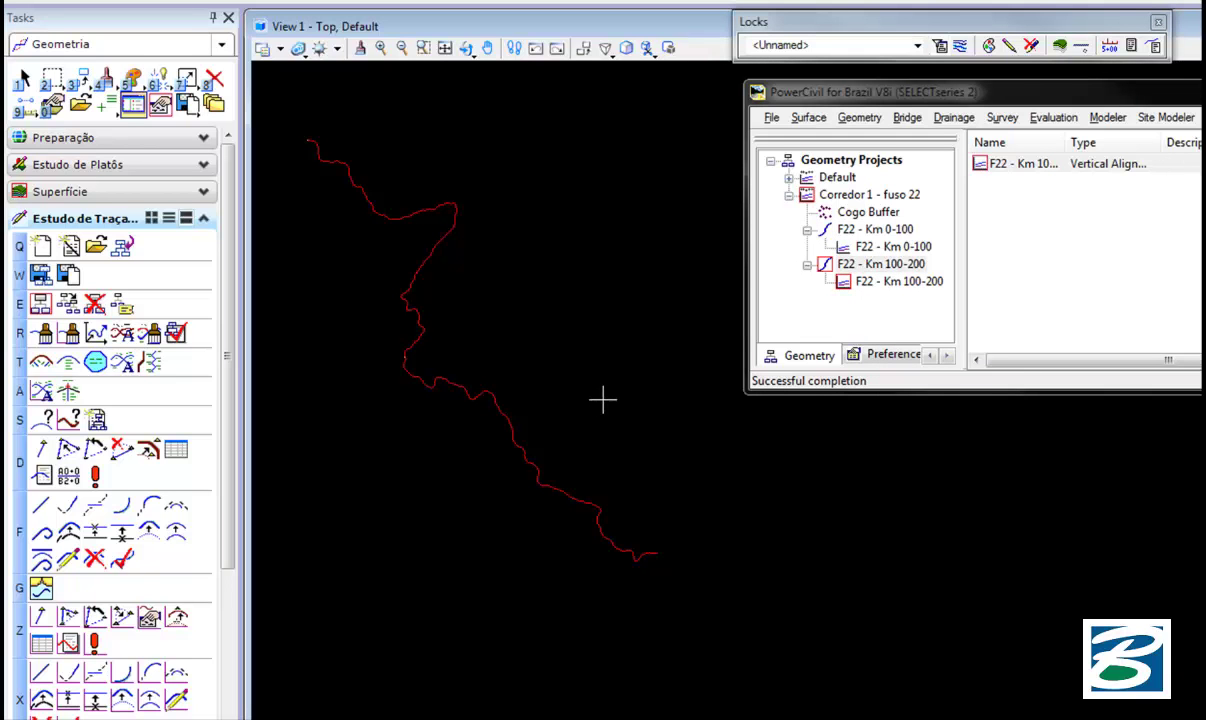
Make F22 - Km 0-100 the active alignment and start Copy Geometry
{"action": "right_click", "coordinate": [867, 231]}
{"action": "left_click", "coordinate": [872, 257]}
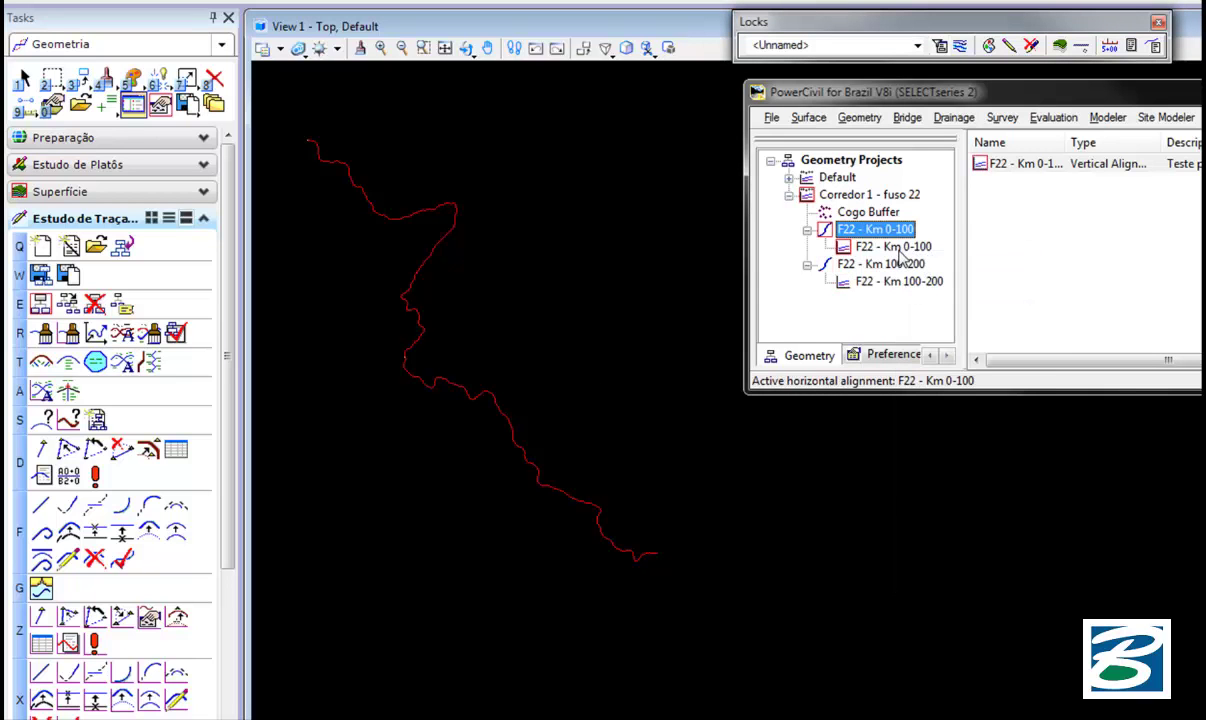
{"action": "left_click", "coordinate": [74, 311]}
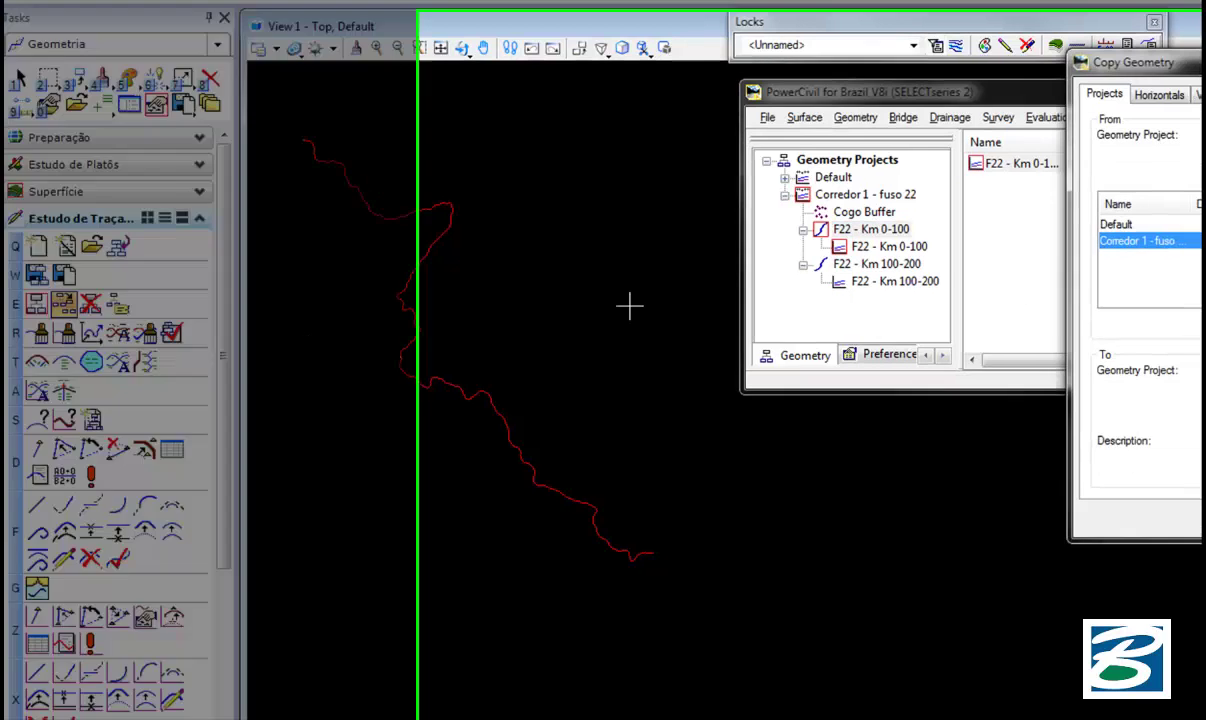
Copy the F22 - Km 100-200 vertical onto horizontal F22 - Km 0-100, then reactivate Km 0-100
{"action": "left_click", "coordinate": [800, 80]}
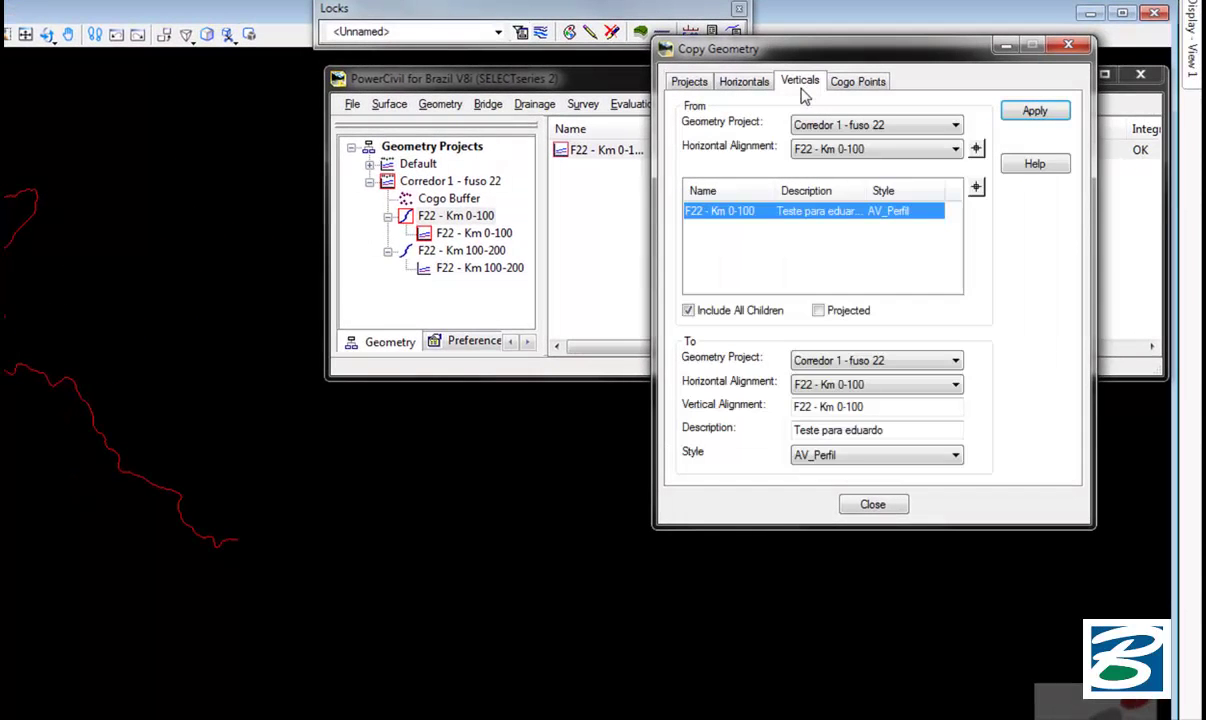
{"action": "left_click", "coordinate": [864, 157]}
{"action": "left_click", "coordinate": [862, 176]}
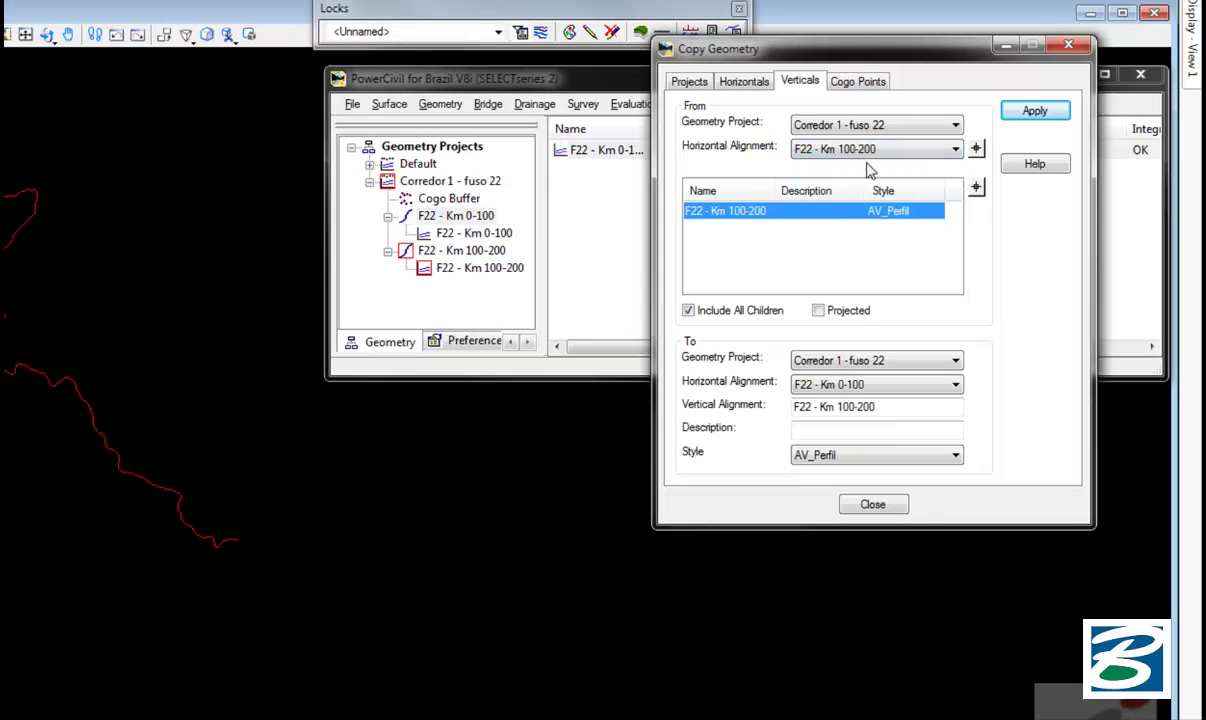
{"action": "left_click", "coordinate": [875, 384]}
{"action": "left_click", "coordinate": [851, 407]}
{"action": "left_click", "coordinate": [1032, 114]}
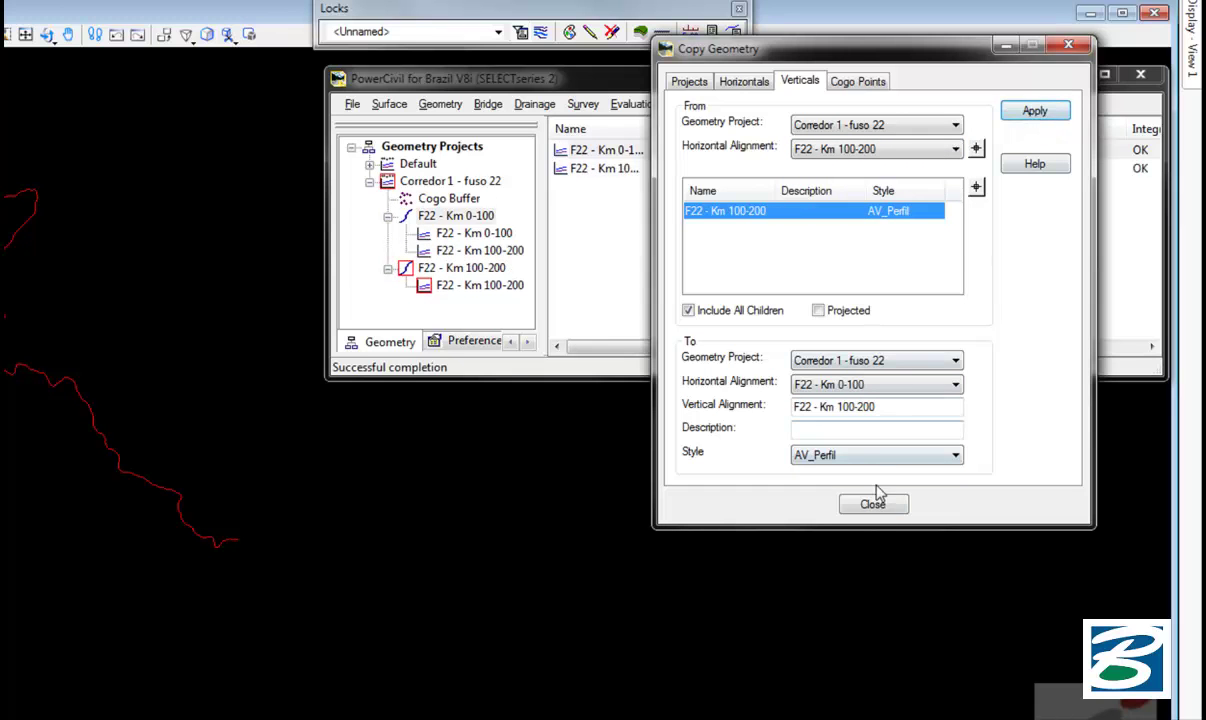
{"action": "left_click", "coordinate": [870, 503]}
{"action": "right_click", "coordinate": [462, 220]}
{"action": "left_click", "coordinate": [484, 249]}
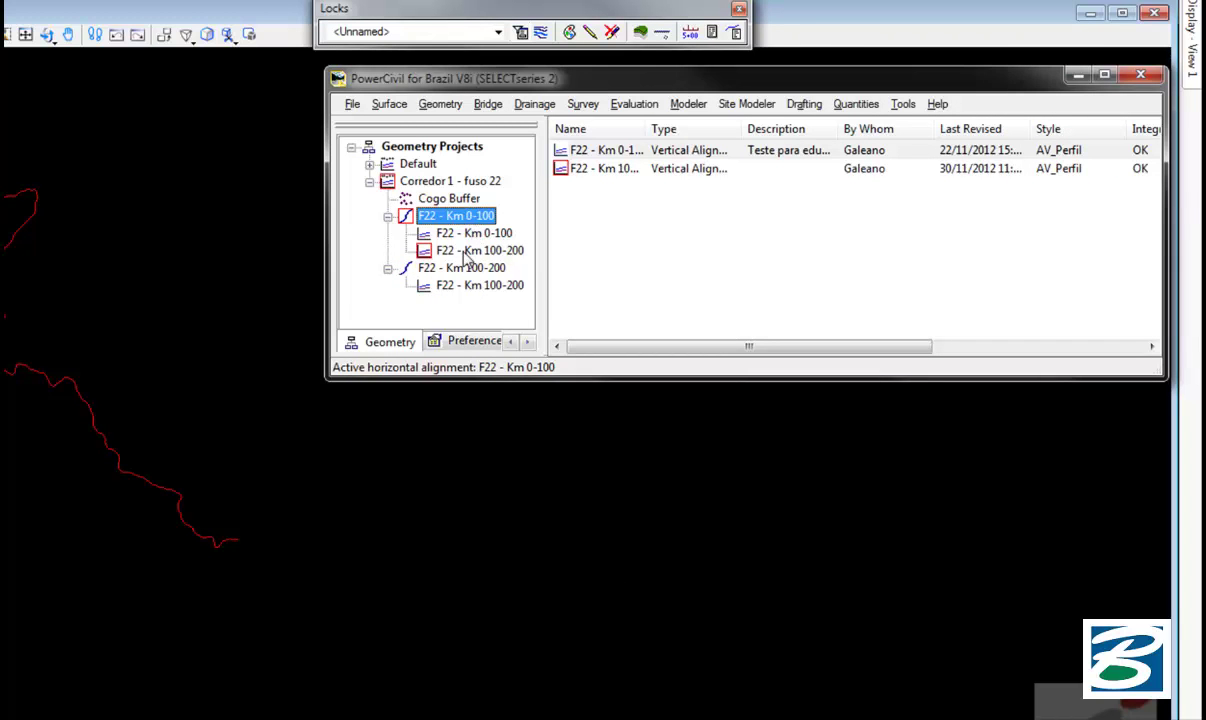
Join the two F22 horizontal alignments with Delete Original Alignments checked
{"action": "left_click", "coordinate": [440, 104]}
{"action": "left_click", "coordinate": [545, 585]}
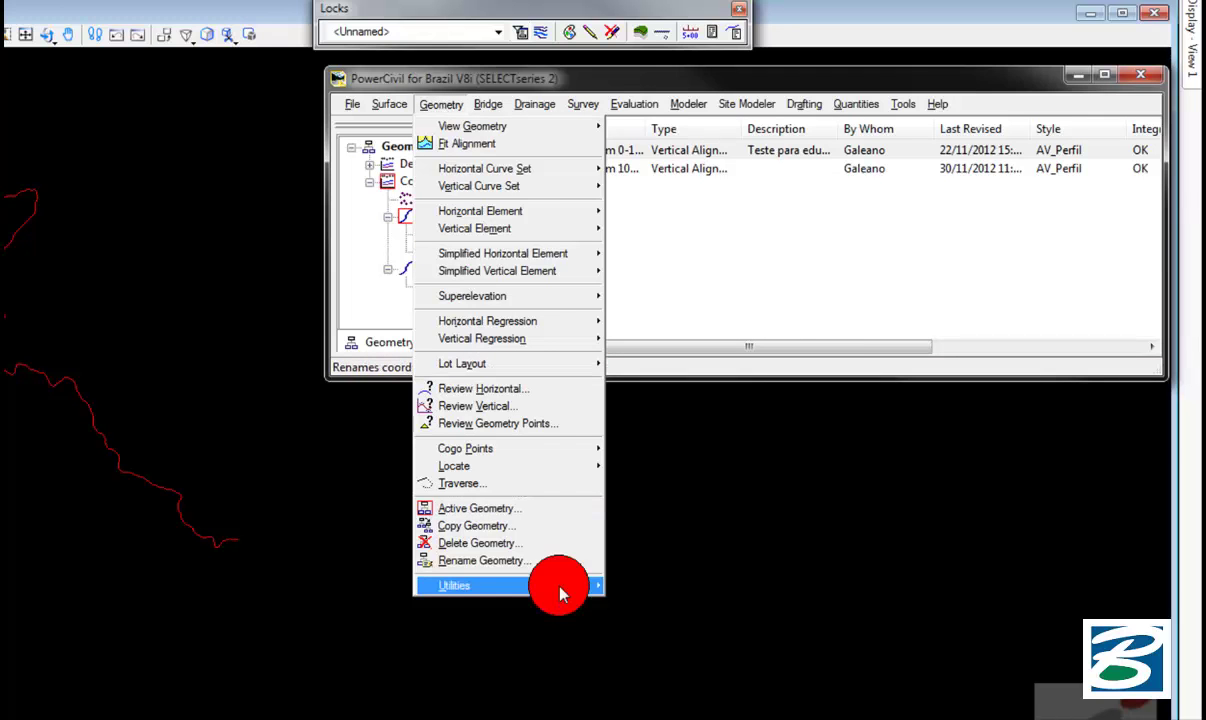
{"action": "left_click", "coordinate": [645, 233]}
{"action": "left_click_drag", "start_coordinate": [239, 42], "coordinate": [164, 95]}
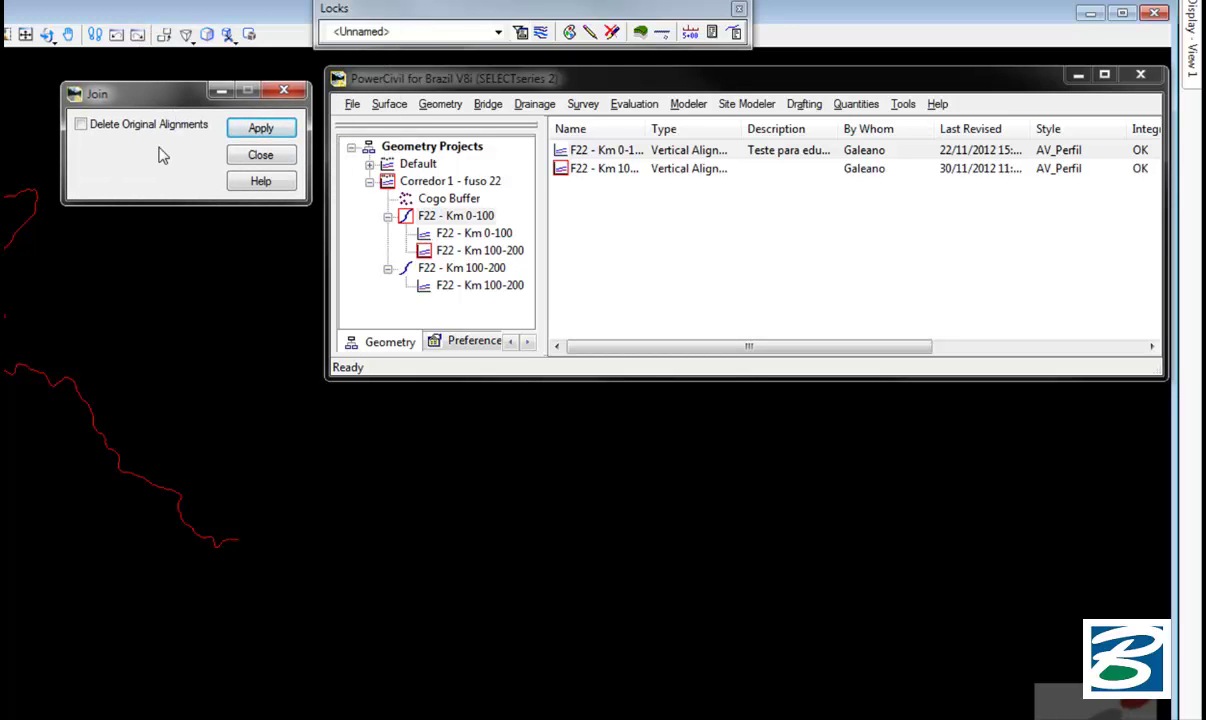
{"action": "left_click", "coordinate": [80, 126]}
{"action": "left_click", "coordinate": [260, 128]}
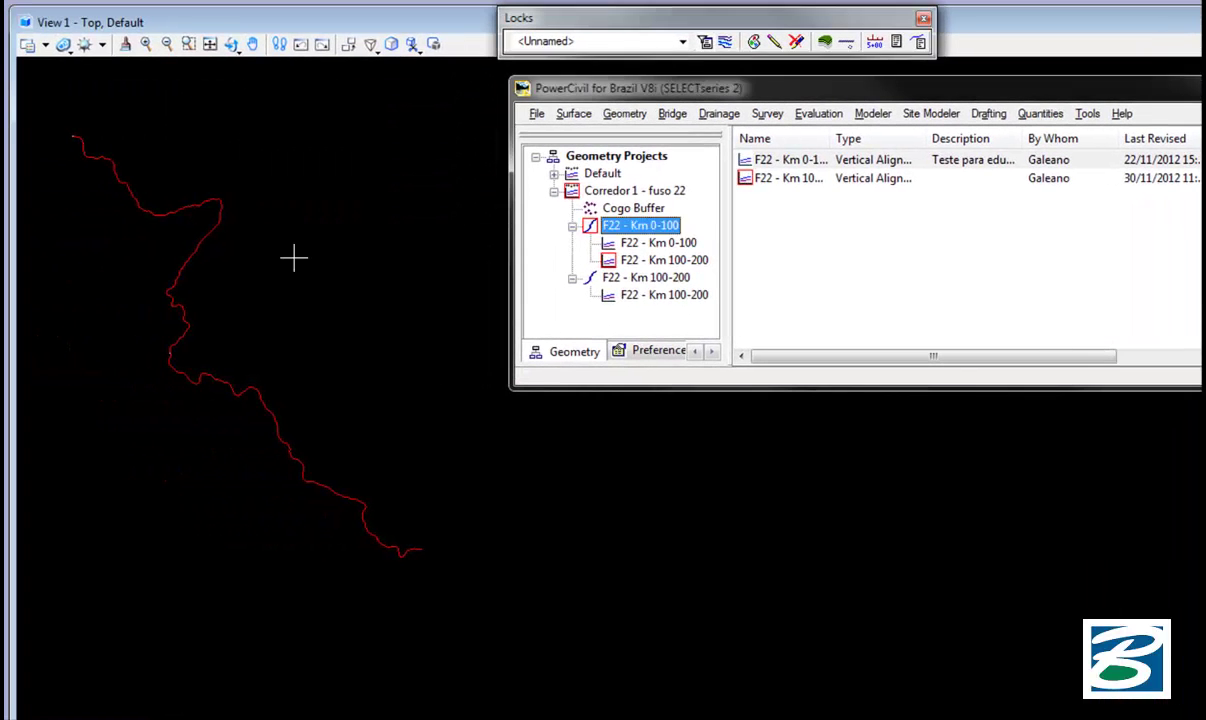
{"action": "left_click", "coordinate": [175, 343]}
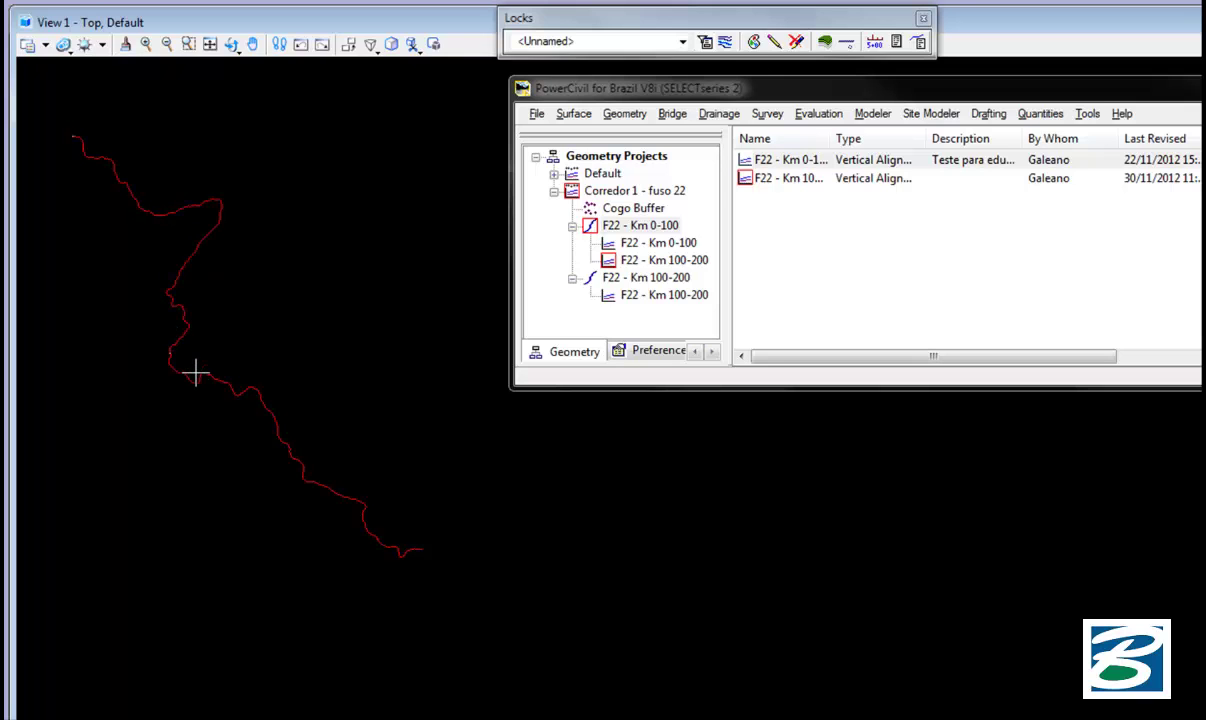
{"action": "left_click", "coordinate": [196, 372]}
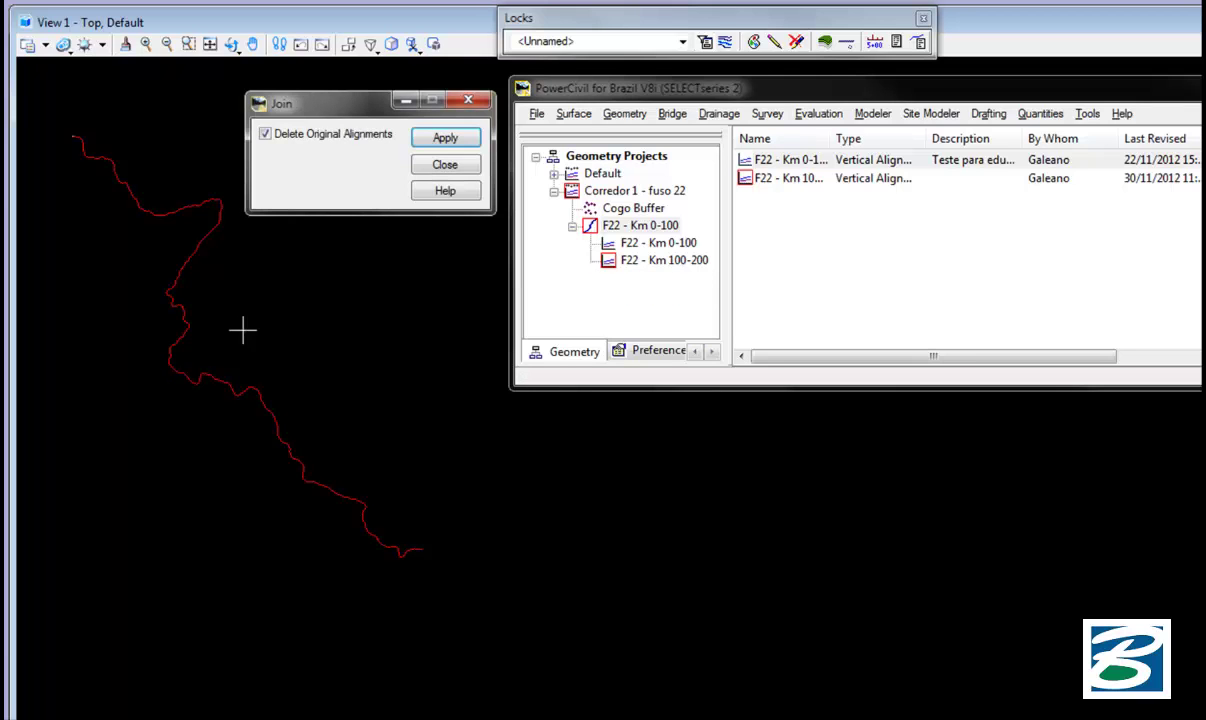
{"action": "left_click", "coordinate": [428, 171]}
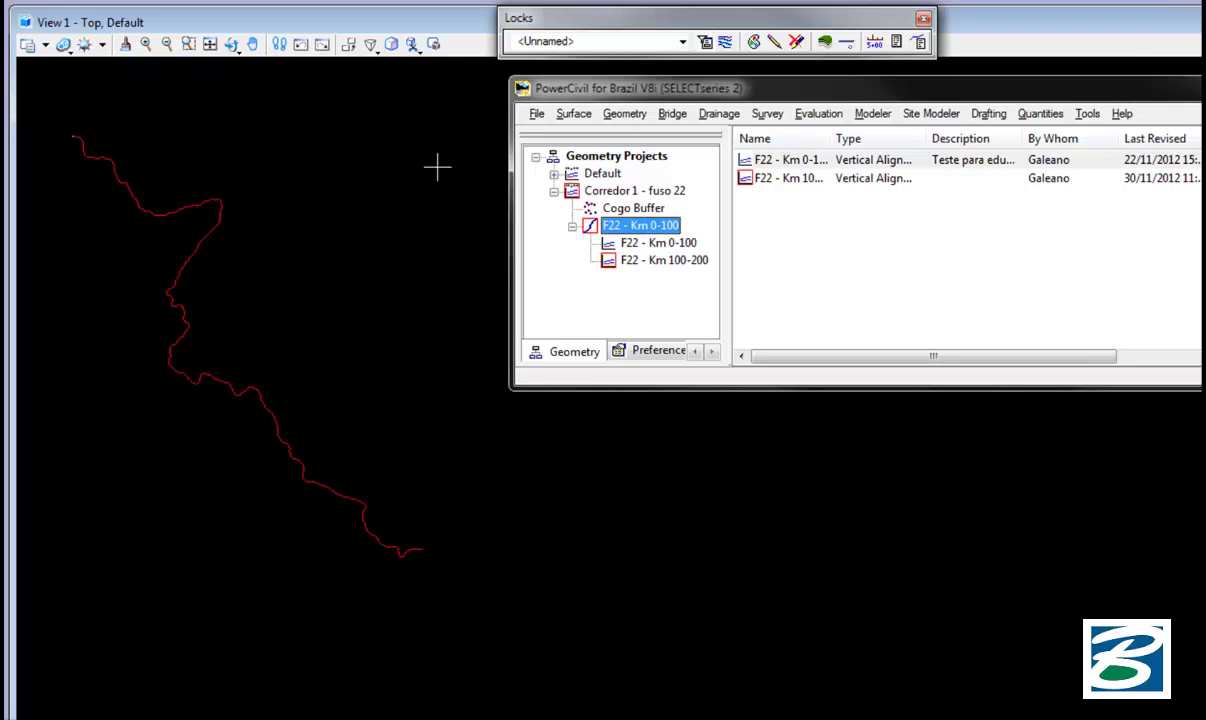
{"action": "right_click", "coordinate": [626, 233]}
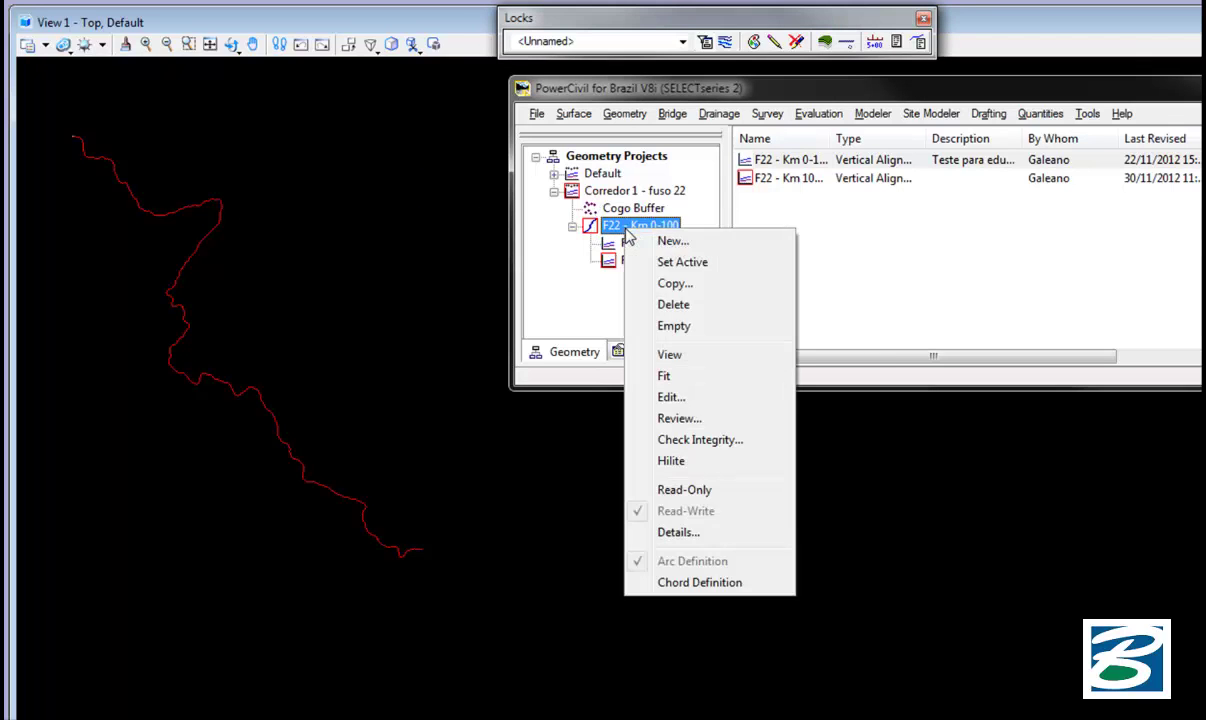
{"action": "left_click", "coordinate": [680, 418]}
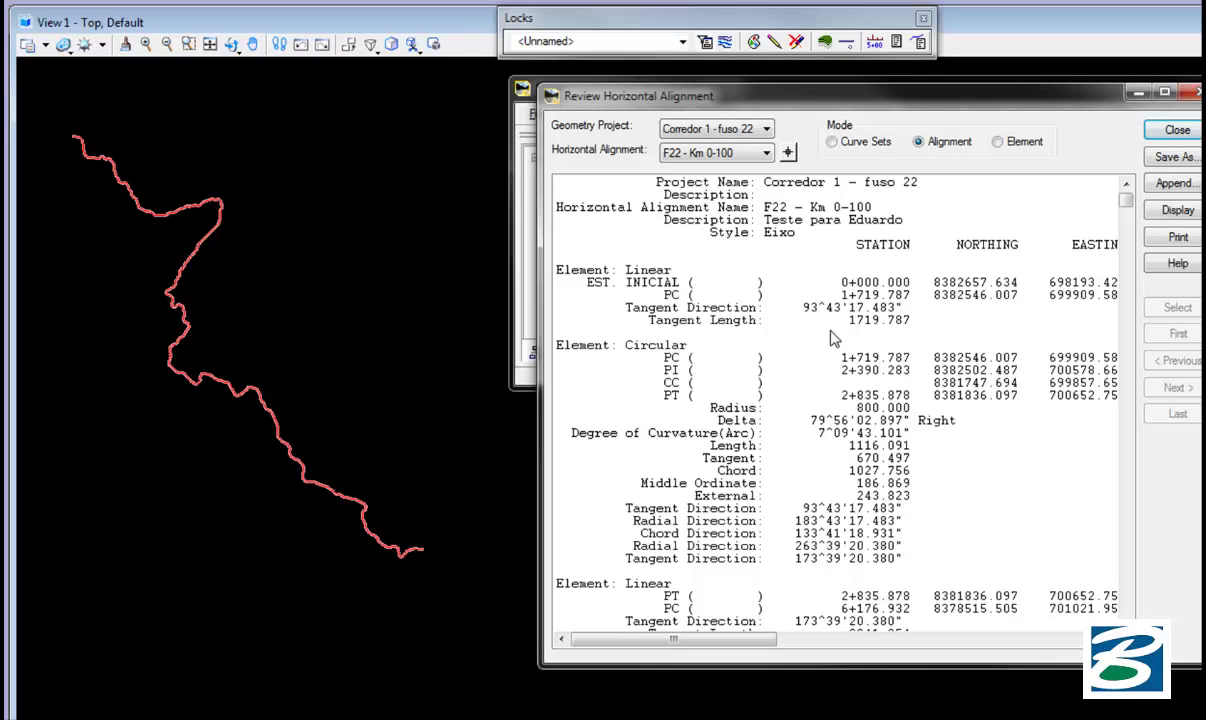
{"action": "left_click", "coordinate": [997, 142]}
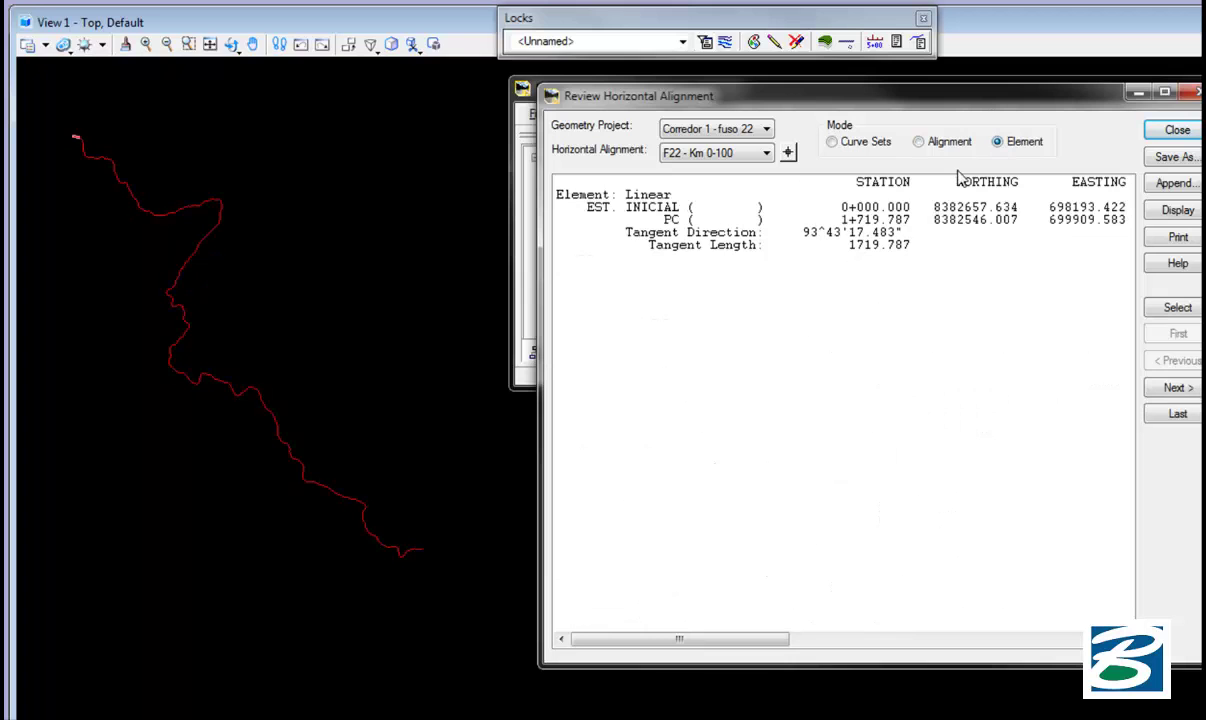
{"action": "left_click", "coordinate": [690, 207]}
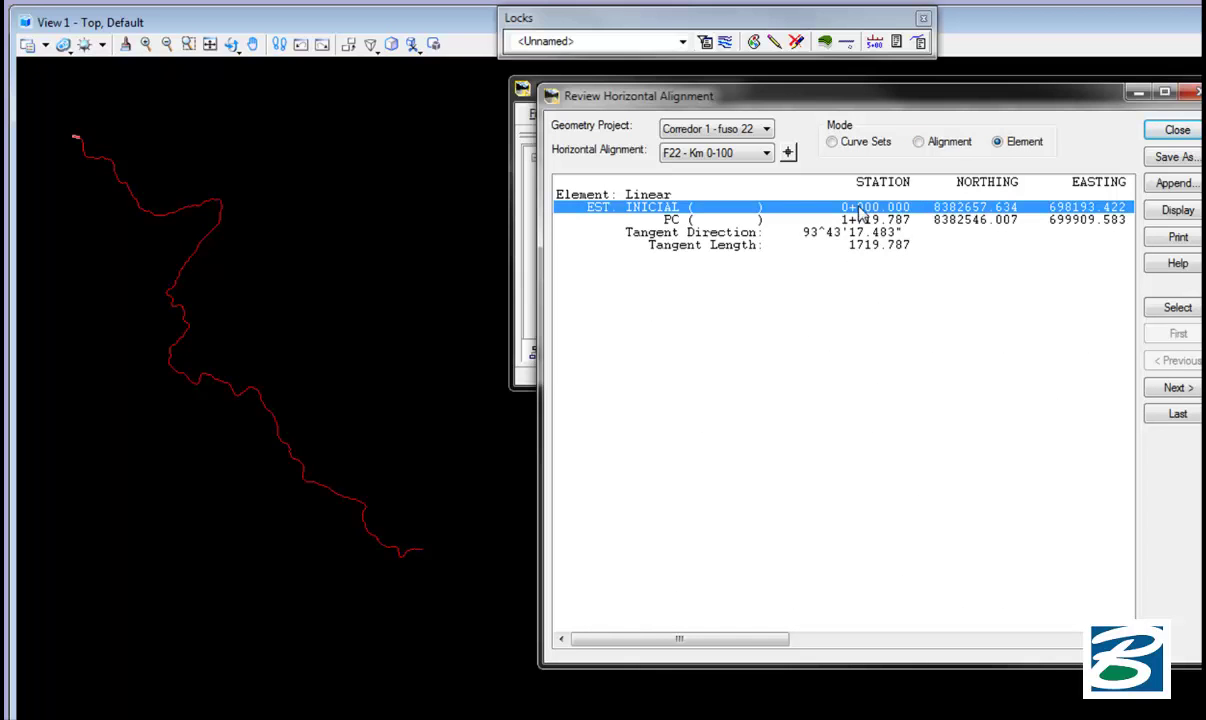
{"action": "left_click", "coordinate": [1181, 414]}
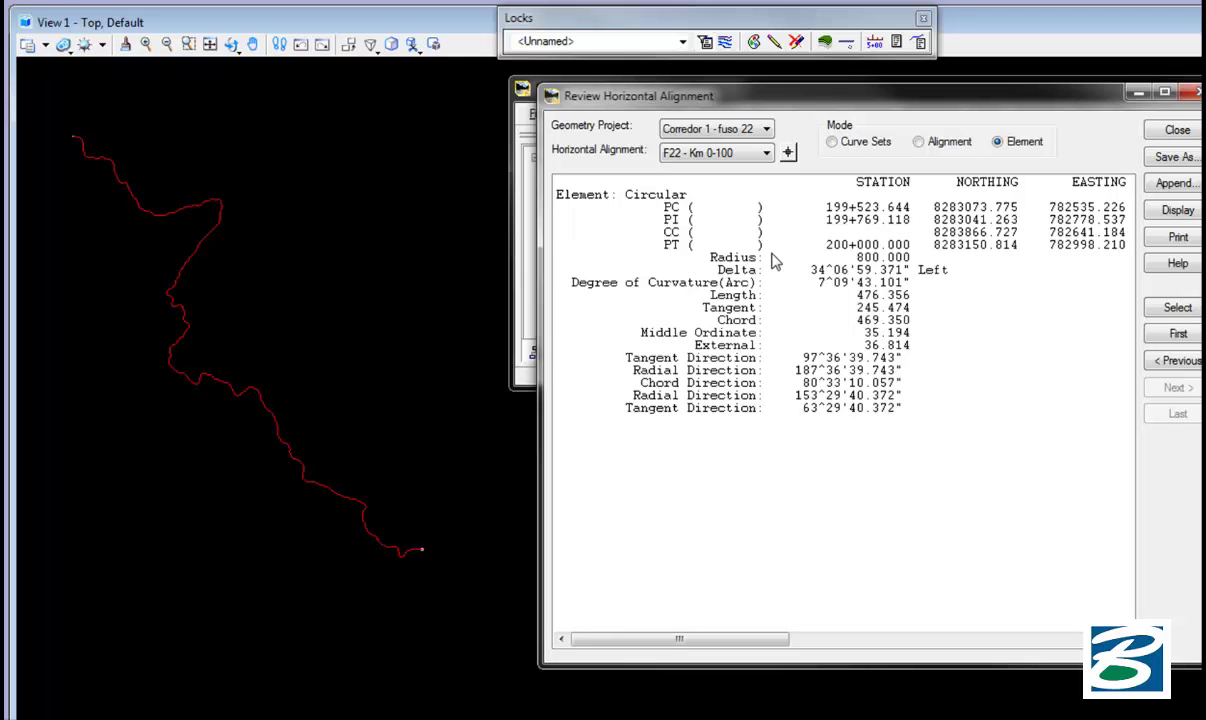
{"action": "left_click", "coordinate": [733, 246]}
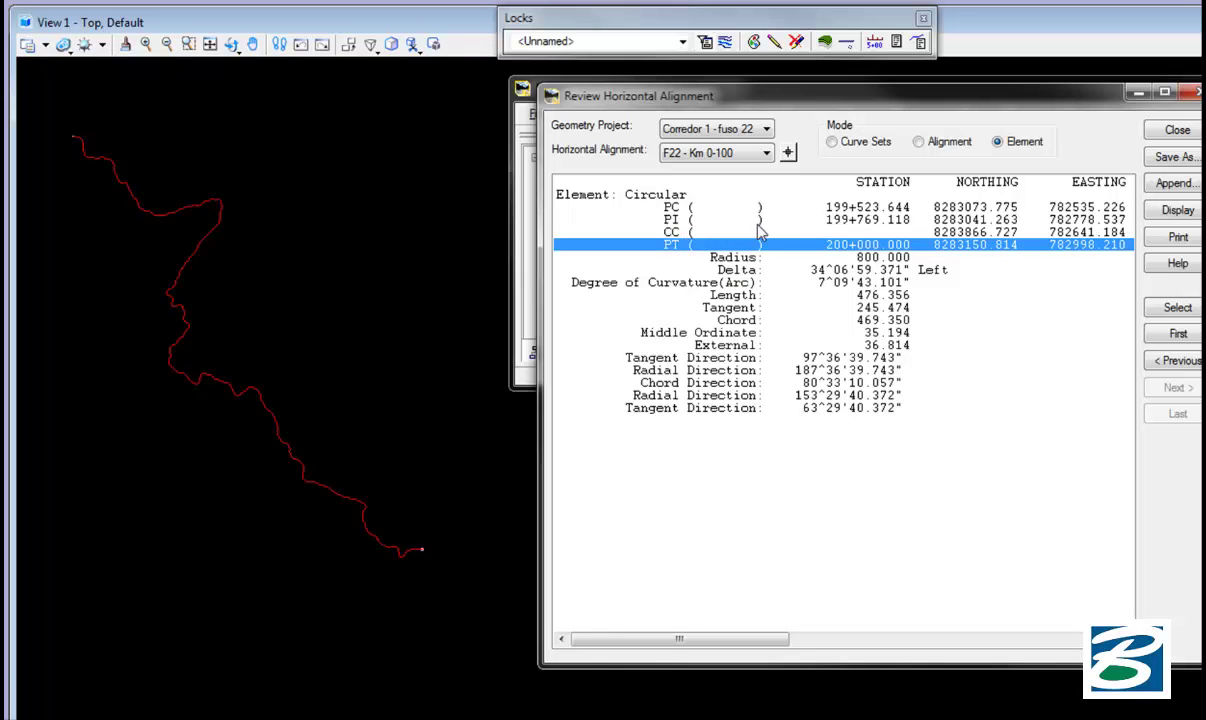
{"action": "left_click", "coordinate": [1176, 129]}
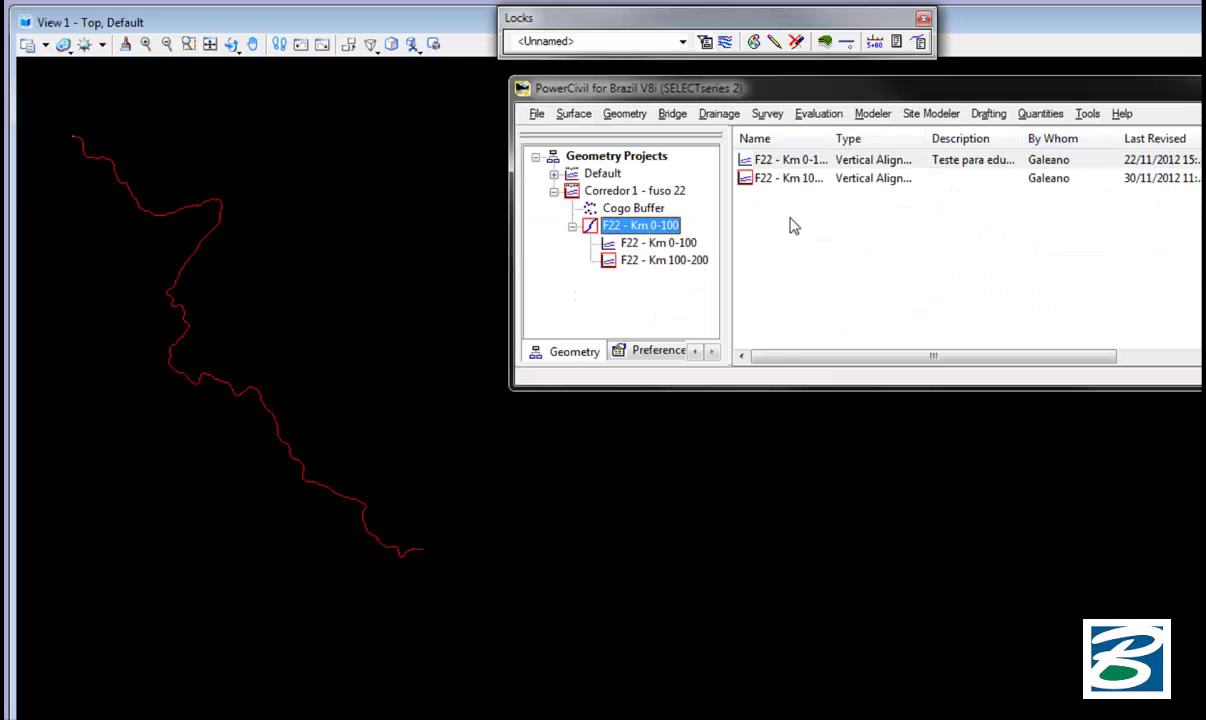
{"action": "right_click", "coordinate": [640, 224]}
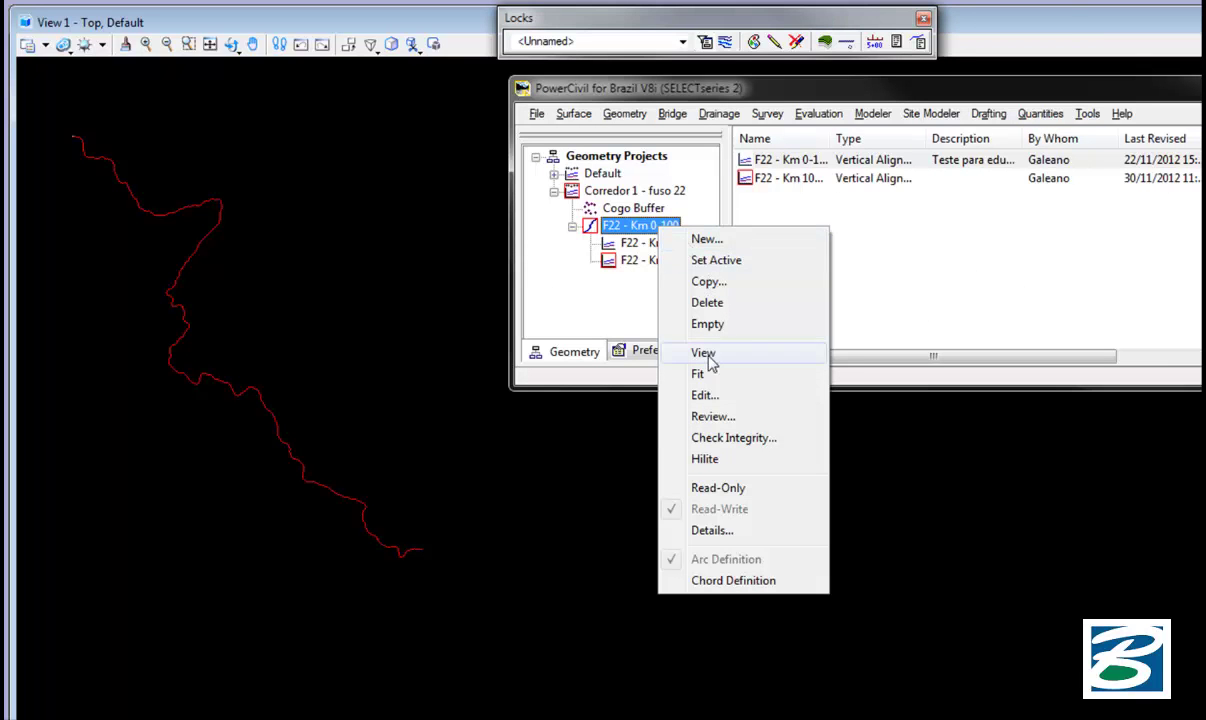
{"action": "left_click", "coordinate": [727, 438]}
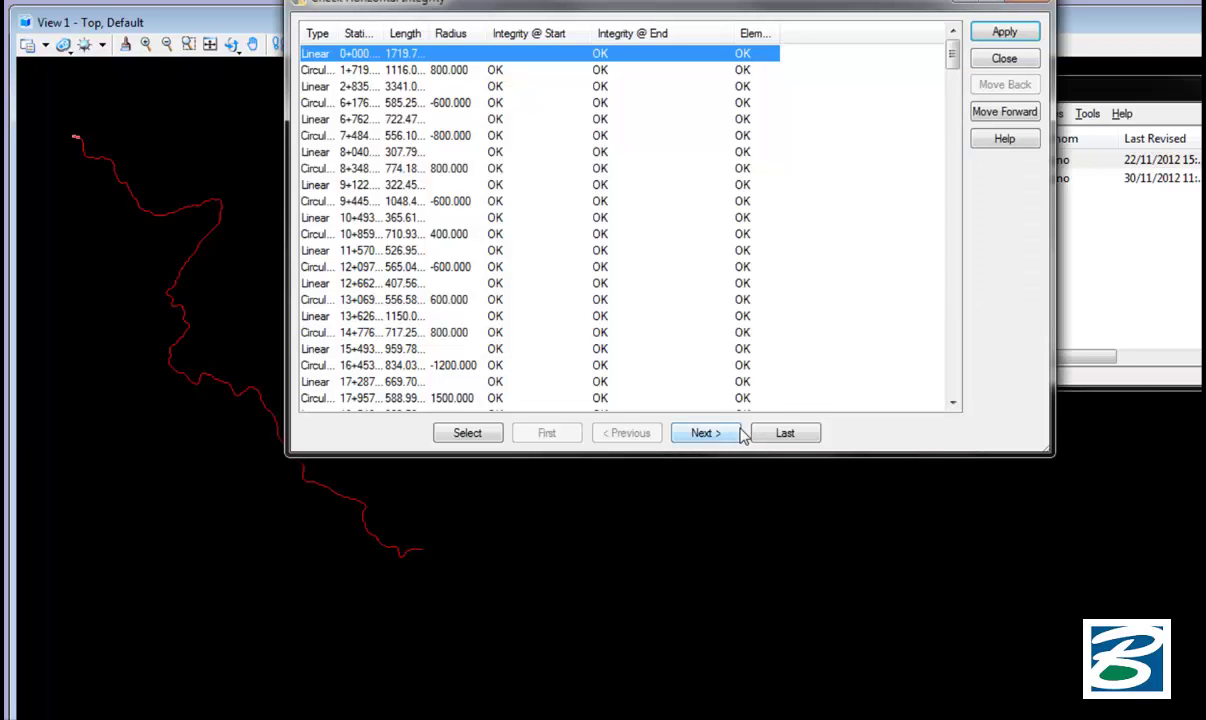
{"action": "left_click_drag", "start_coordinate": [953, 62], "coordinate": [958, 398]}
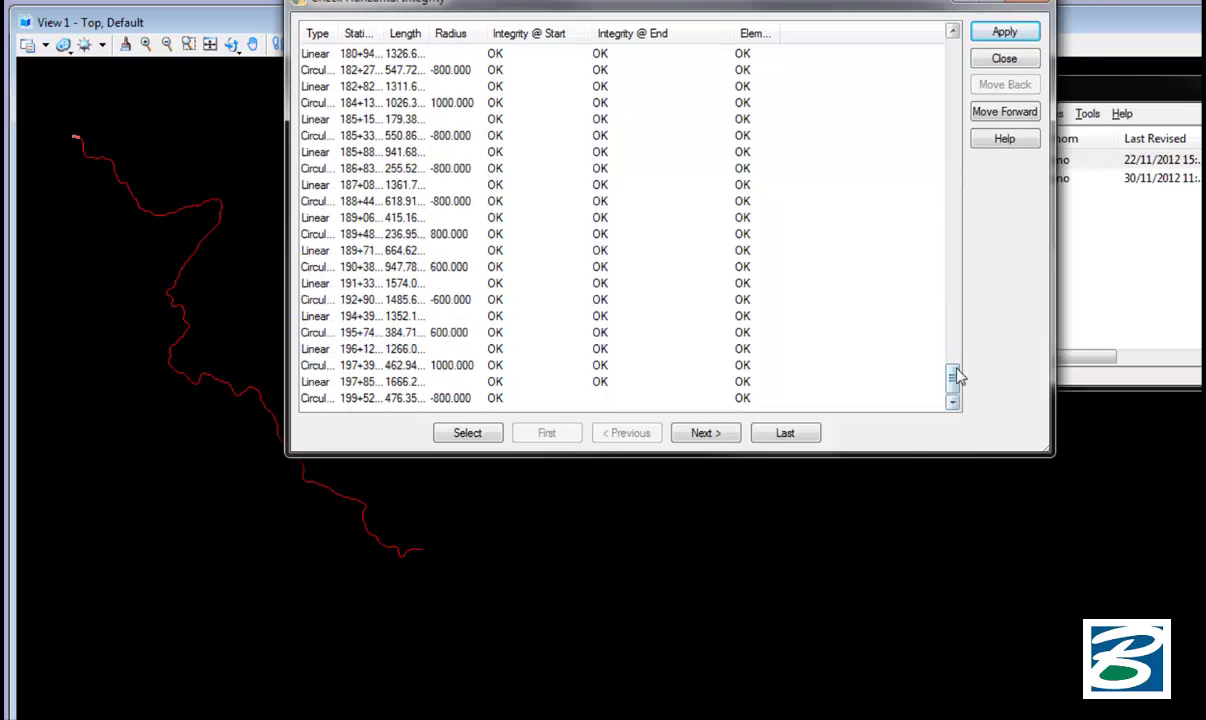
{"action": "left_click", "coordinate": [1004, 58]}
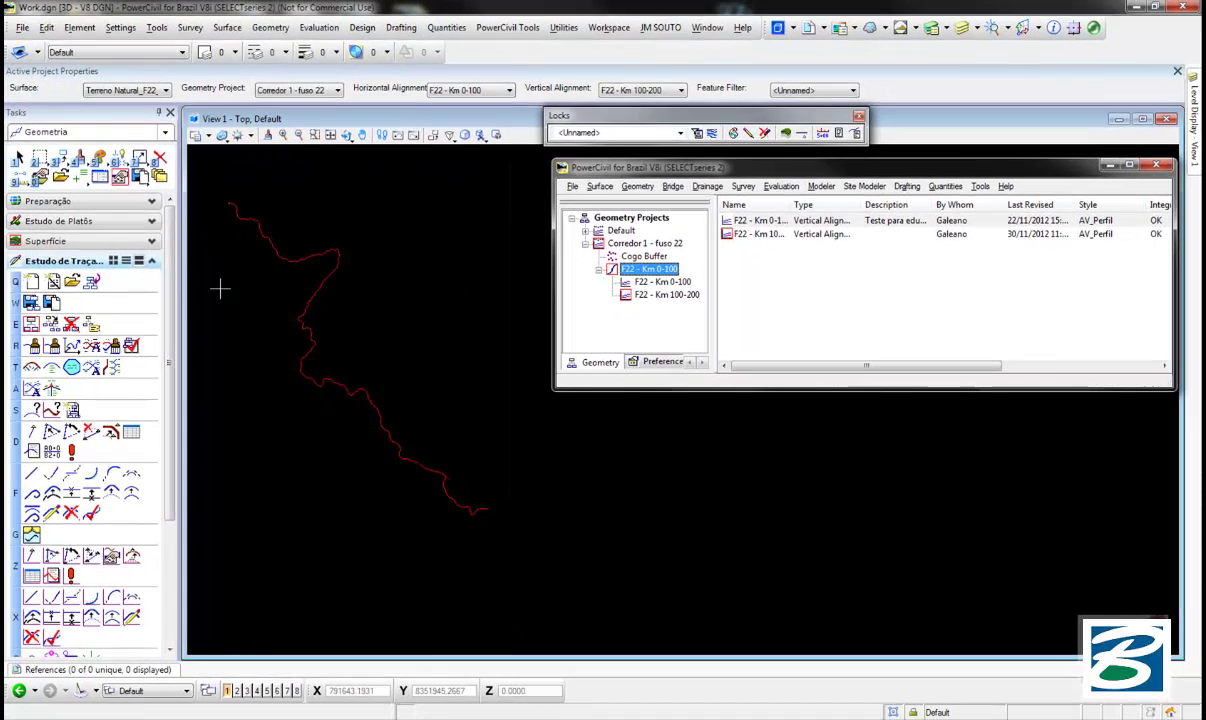
Rename horizontal alignment F22 - Km 0-100 to F22 - Km 0-200 with an empty description
{"action": "left_click", "coordinate": [91, 323]}
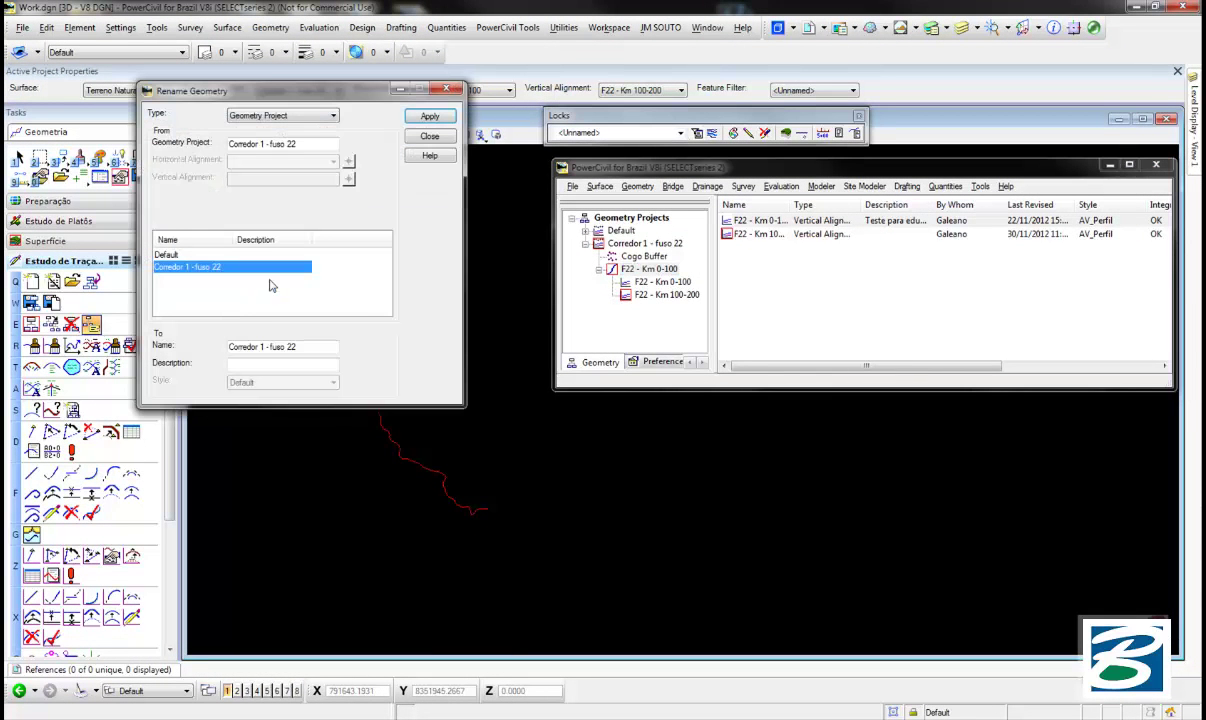
{"action": "left_click", "coordinate": [262, 116]}
{"action": "left_click", "coordinate": [264, 131]}
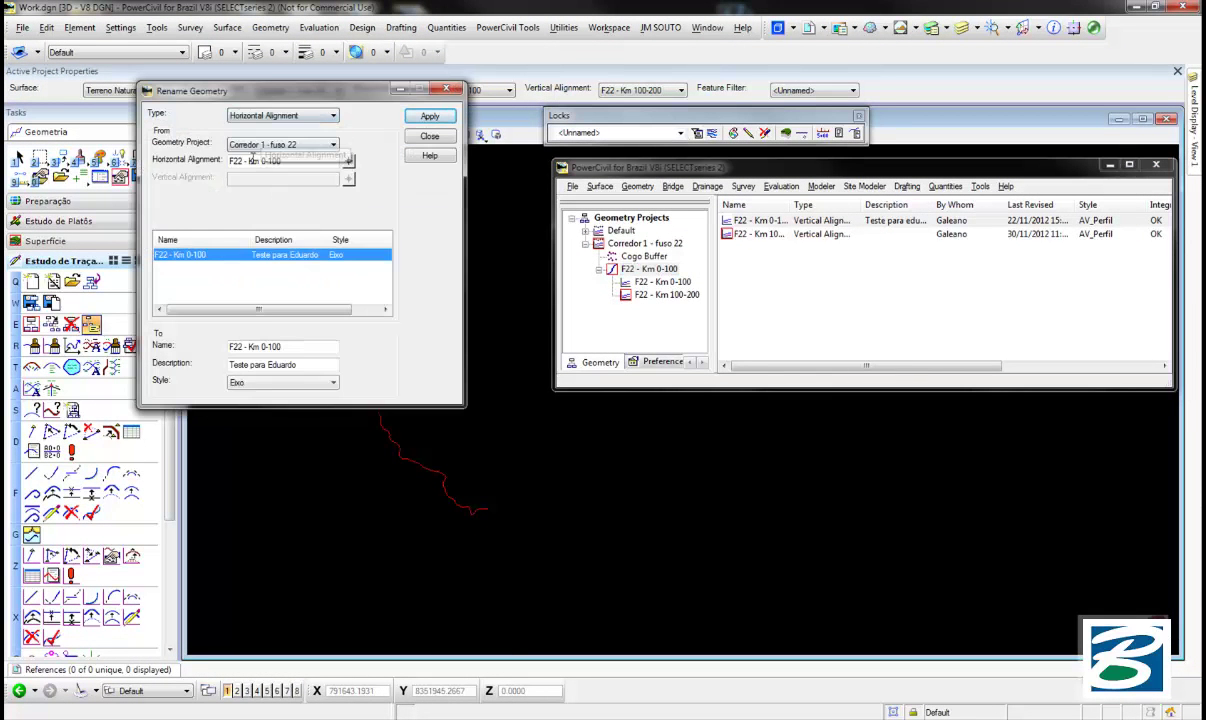
{"action": "left_click", "coordinate": [262, 347]}
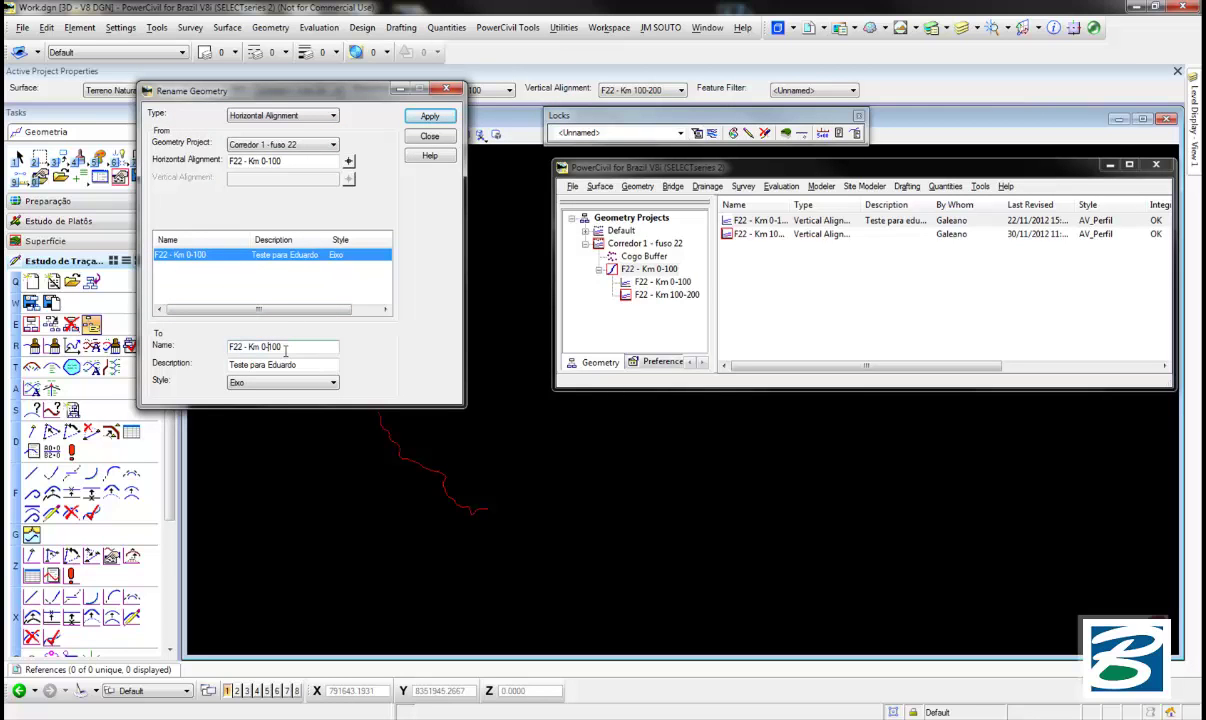
{"action": "key", "text": "Delete"}
{"action": "type", "text": "2"}
{"action": "key", "text": "Tab"}
{"action": "key", "text": "Delete"}
{"action": "key", "text": "Tab"}
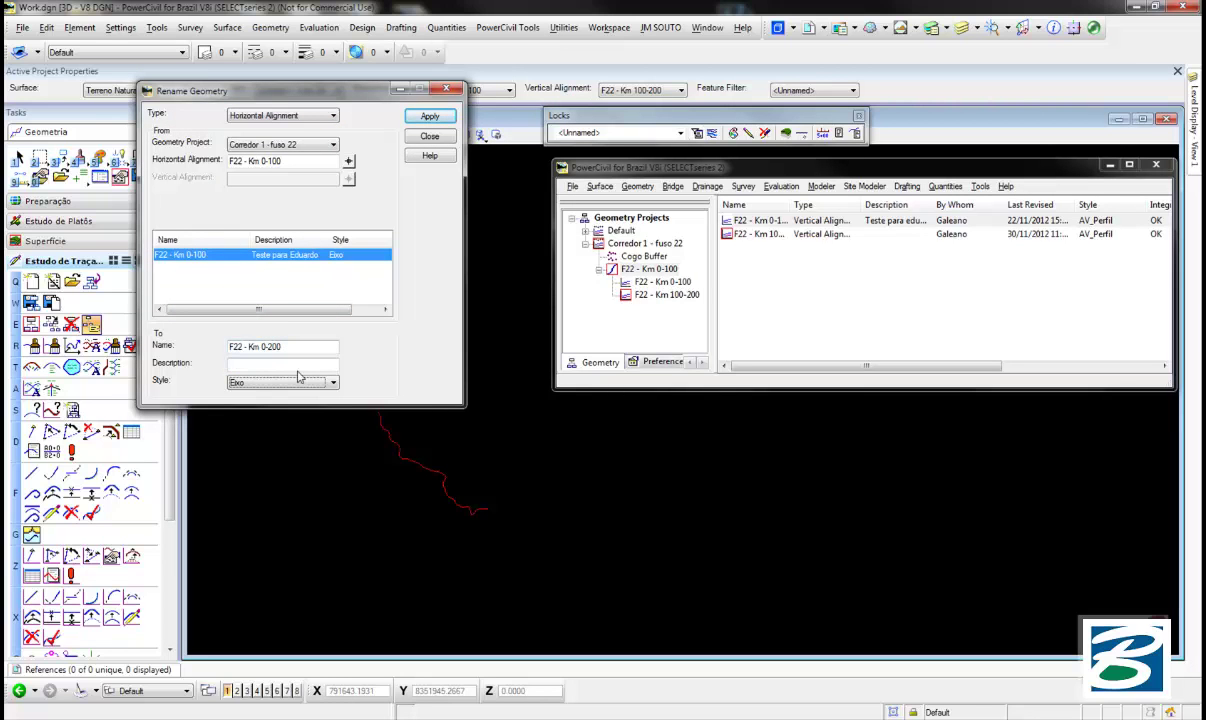
{"action": "left_click", "coordinate": [429, 117]}
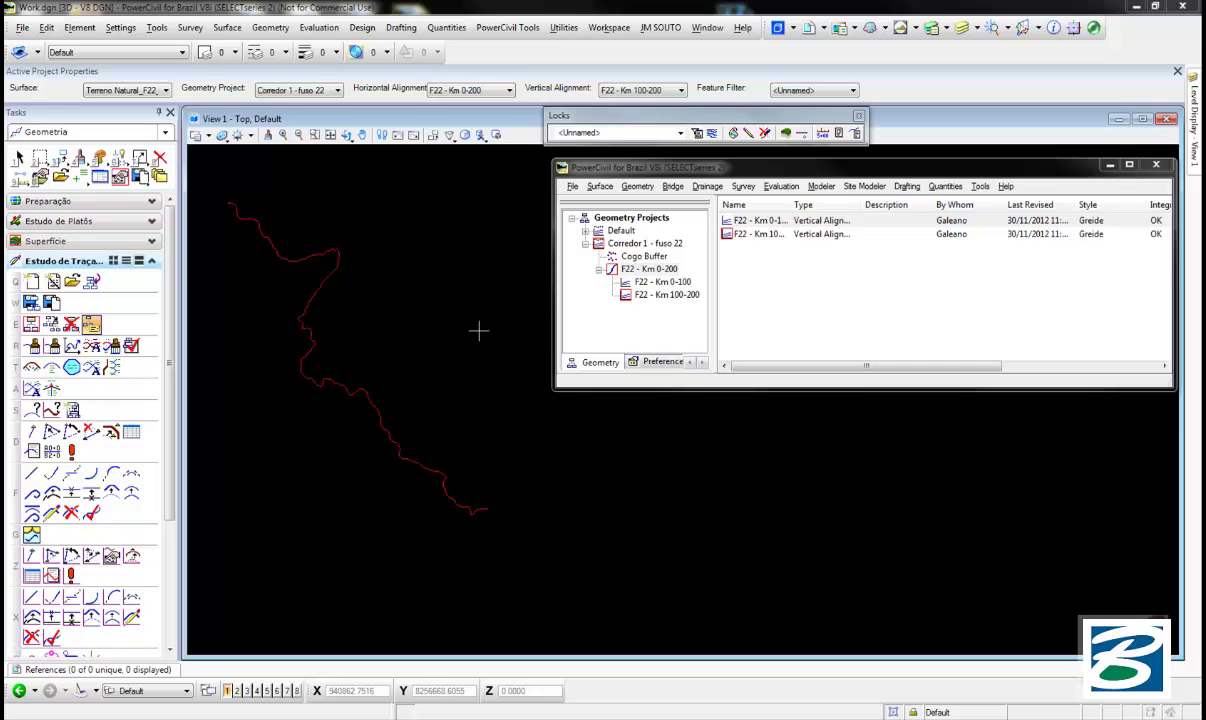
Create the F22 - Km 0-200 profile with both Terreno Natural surfaces and no major horizontal grid
{"action": "left_click", "coordinate": [81, 261]}
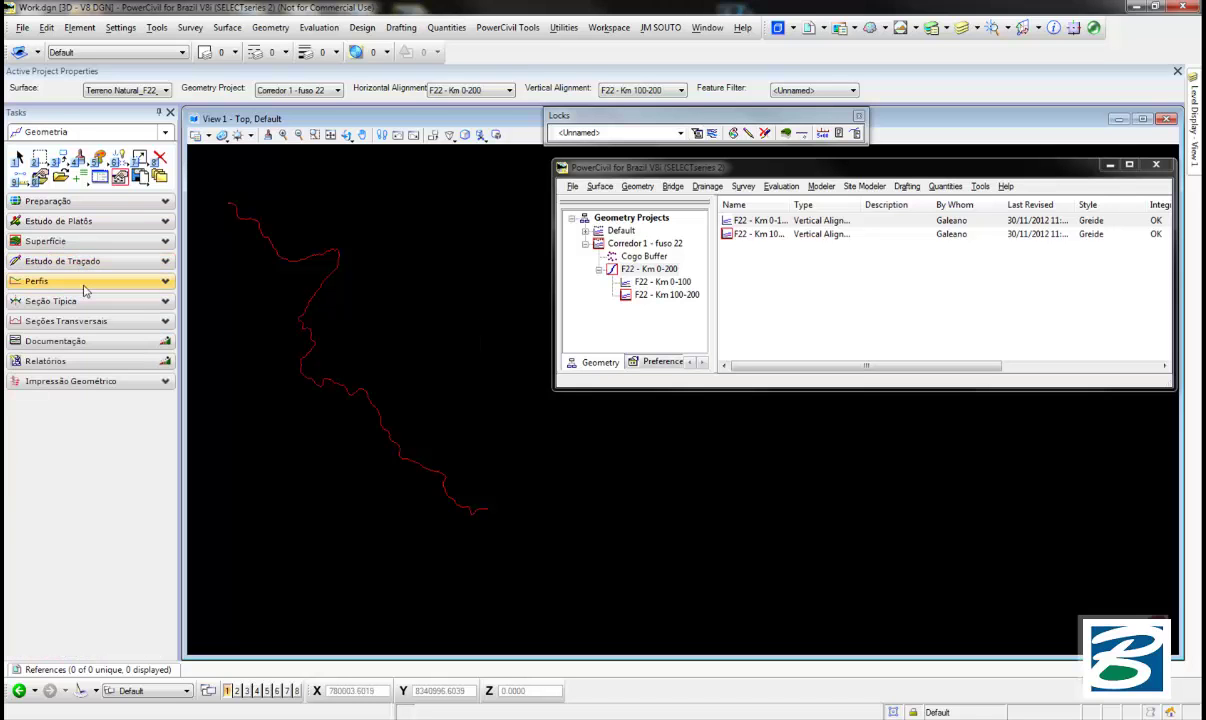
{"action": "left_click", "coordinate": [89, 283]}
{"action": "left_click", "coordinate": [88, 300]}
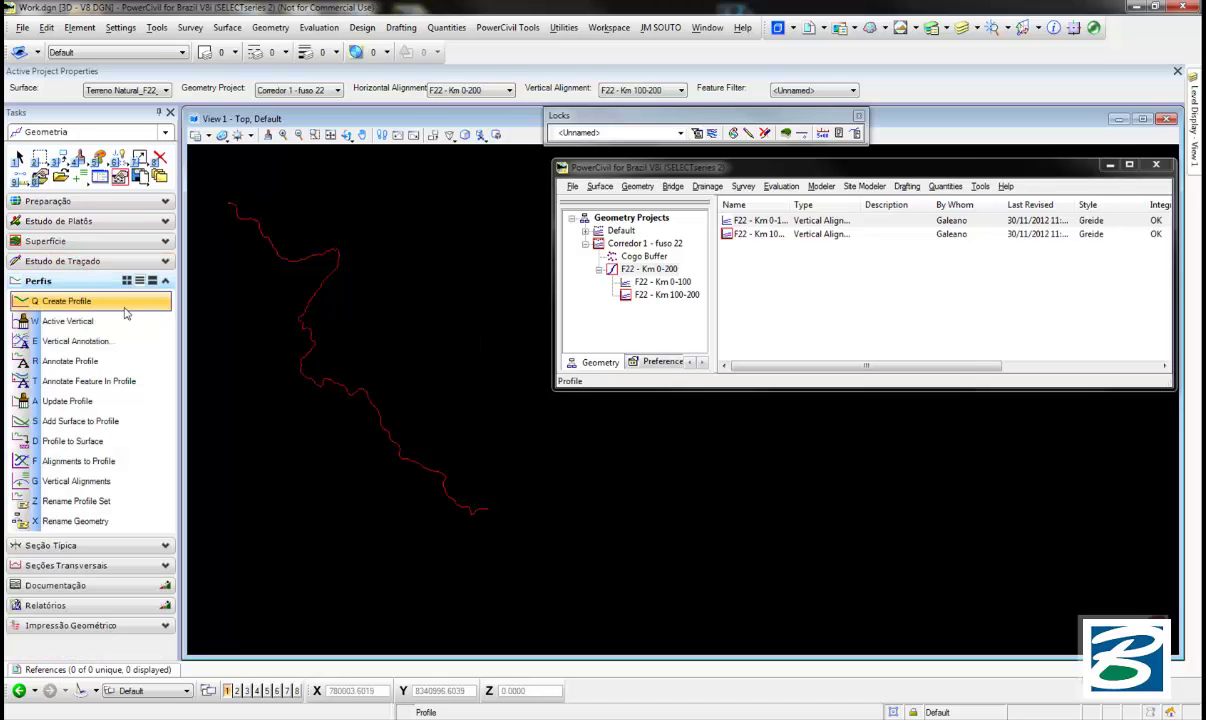
{"action": "left_click", "coordinate": [640, 318]}
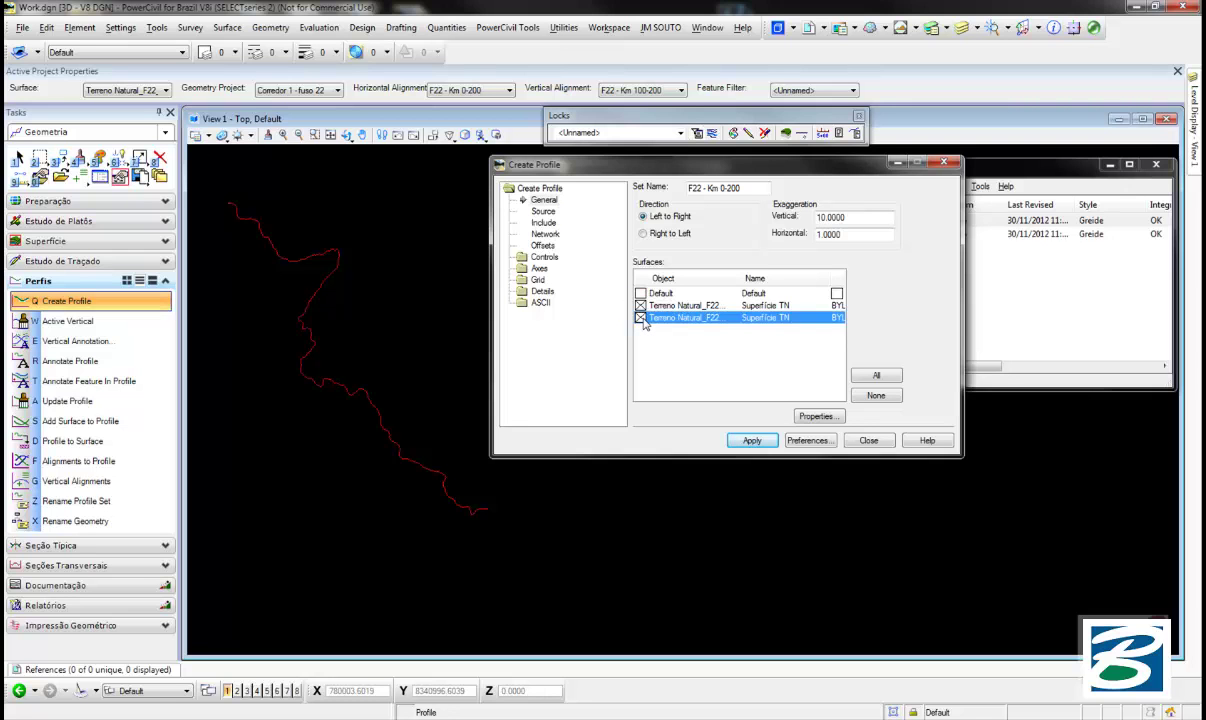
{"action": "left_click", "coordinate": [545, 211]}
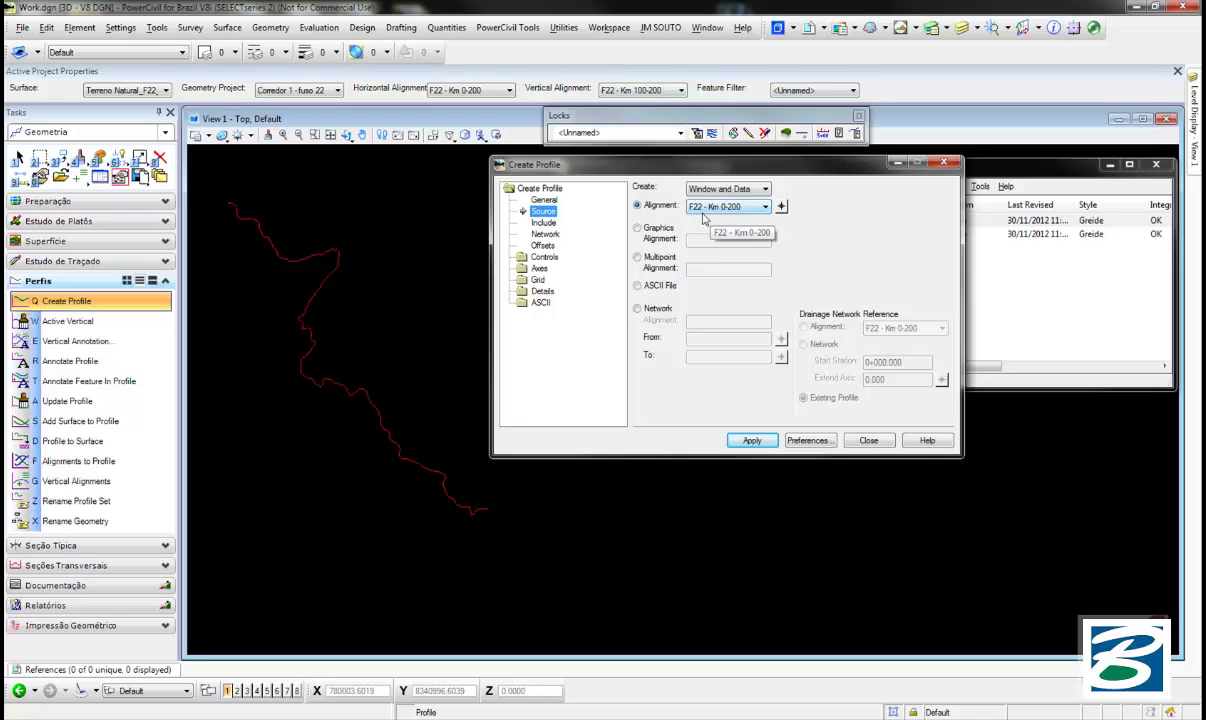
{"action": "left_click", "coordinate": [538, 281]}
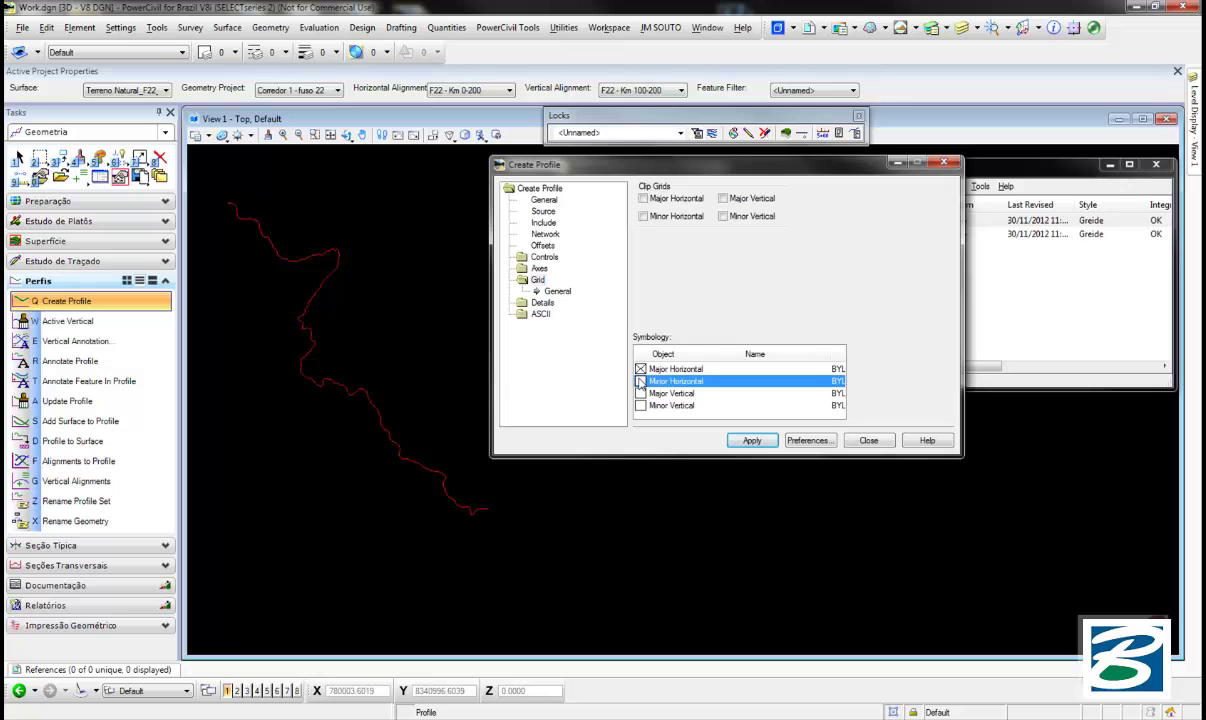
{"action": "left_click", "coordinate": [641, 370]}
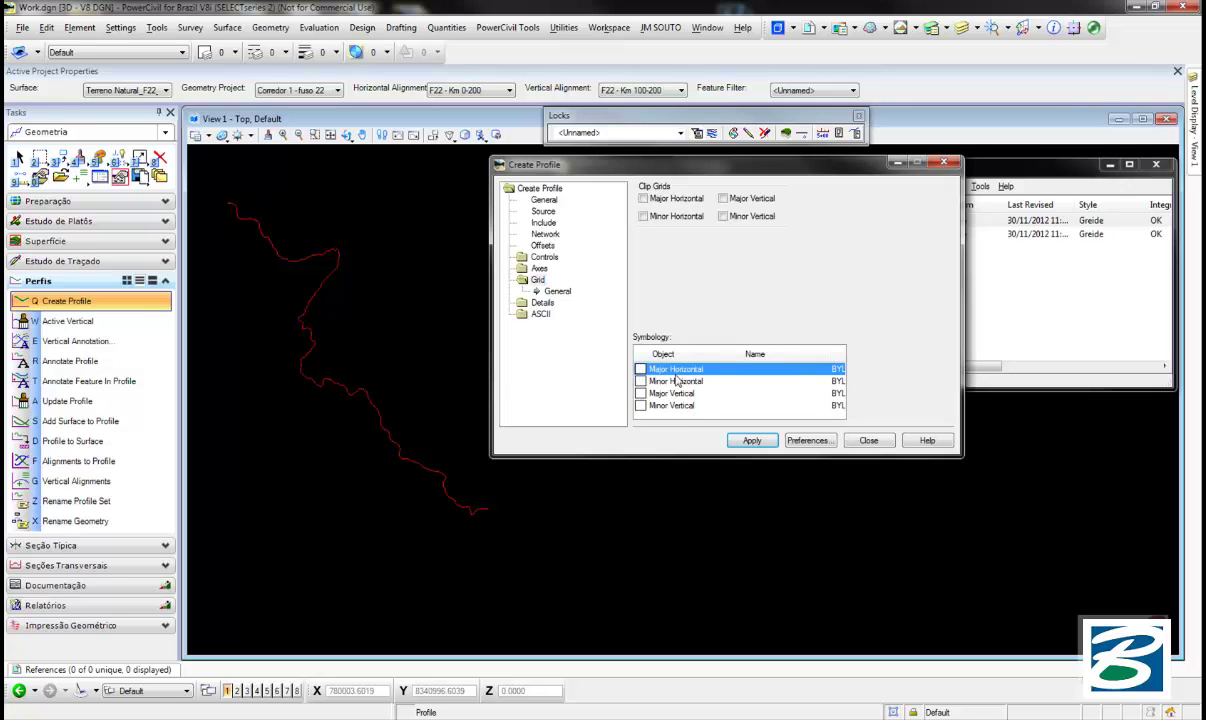
{"action": "left_click", "coordinate": [548, 200]}
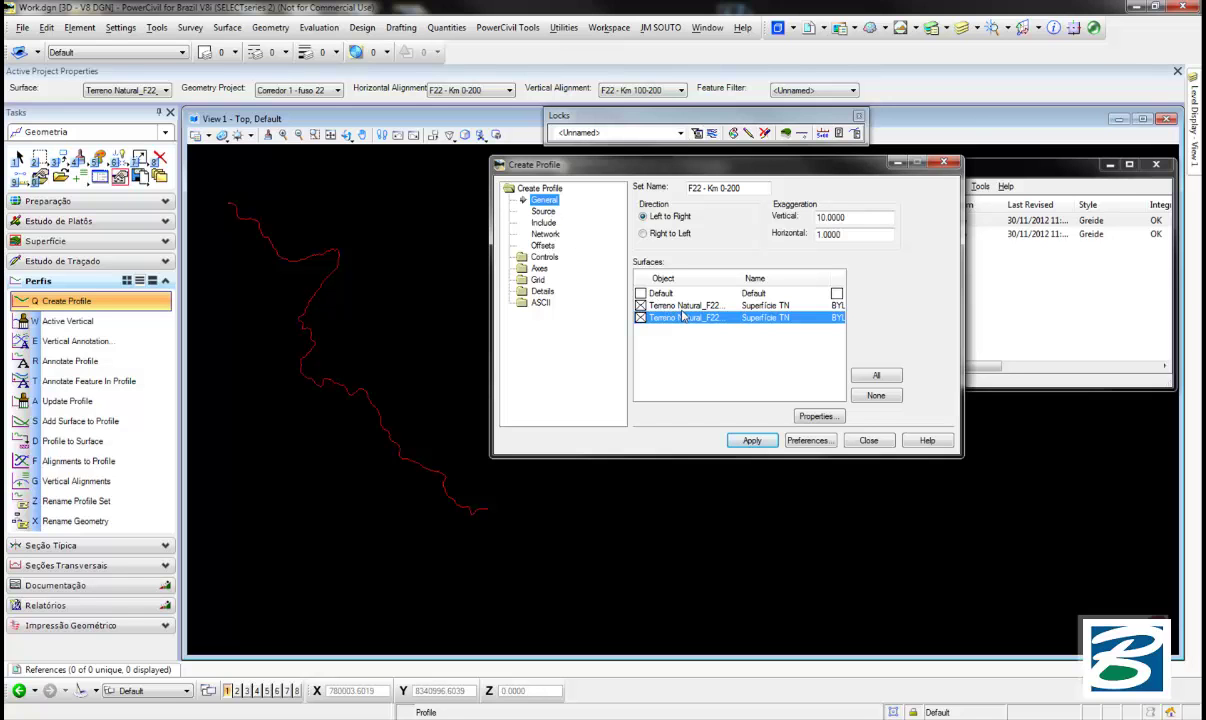
{"action": "left_click", "coordinate": [745, 440]}
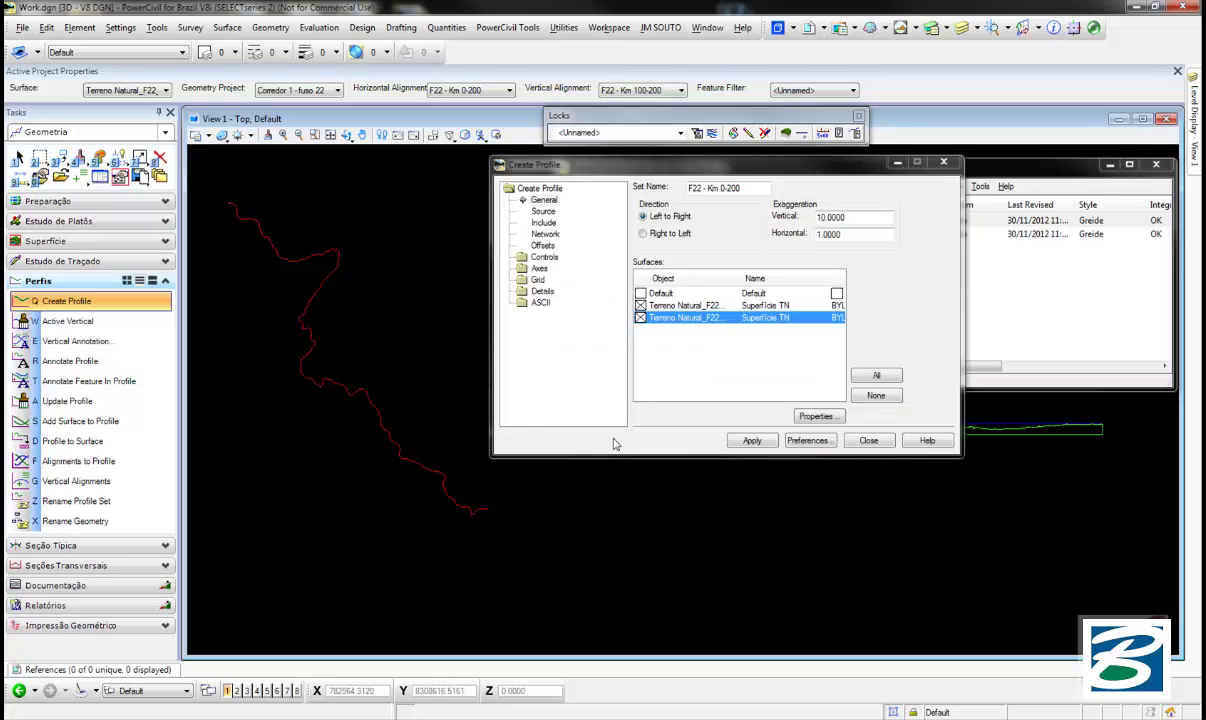
Place the profile, then activate and draw the F22 - Km 0-100 vertical on it
{"action": "left_click", "coordinate": [869, 441]}
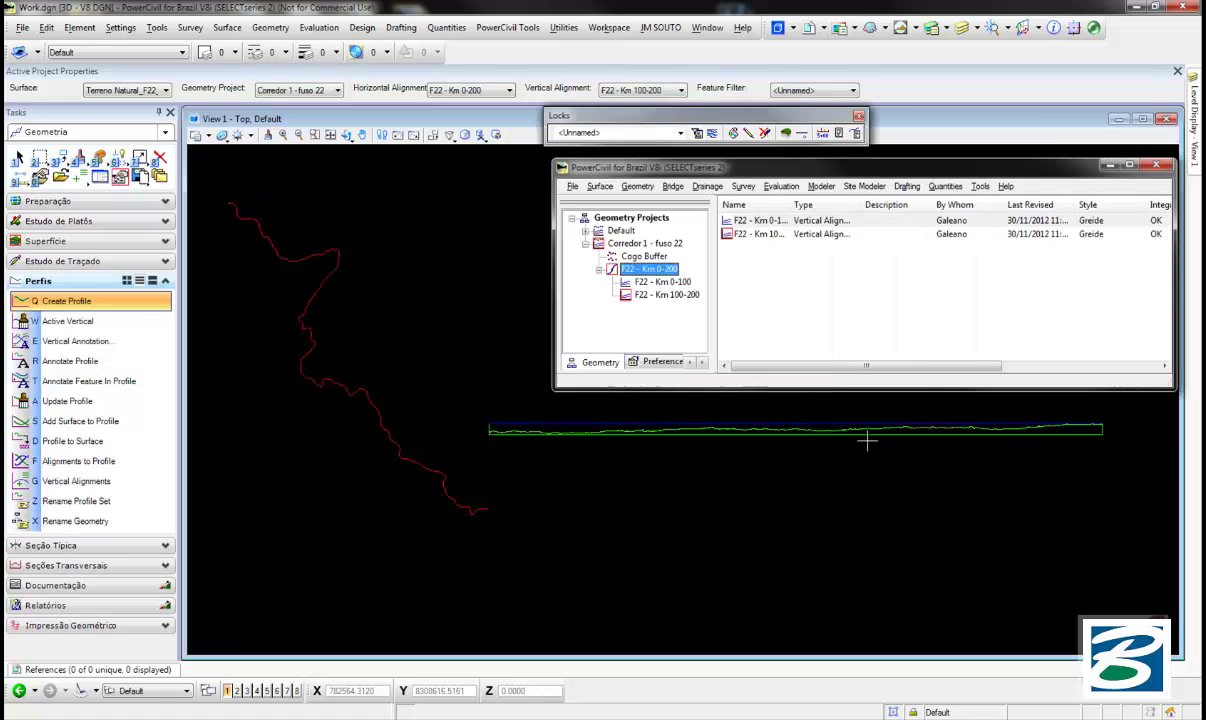
{"action": "mouse_move", "coordinate": [553, 435]}
{"action": "middle_mouse_down"}
{"action": "mouse_move", "coordinate": [736, 466]}
{"action": "mouse_move", "coordinate": [660, 485]}
{"action": "middle_mouse_up"}
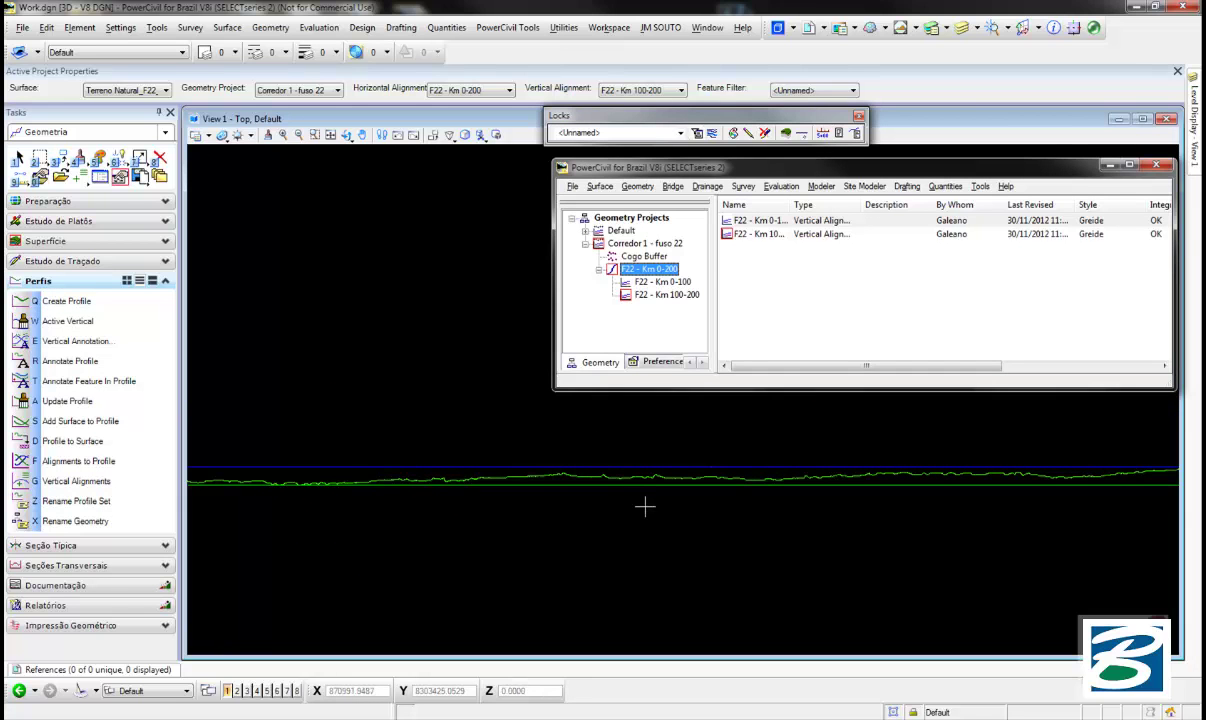
{"action": "right_click", "coordinate": [647, 283]}
{"action": "left_click", "coordinate": [684, 312]}
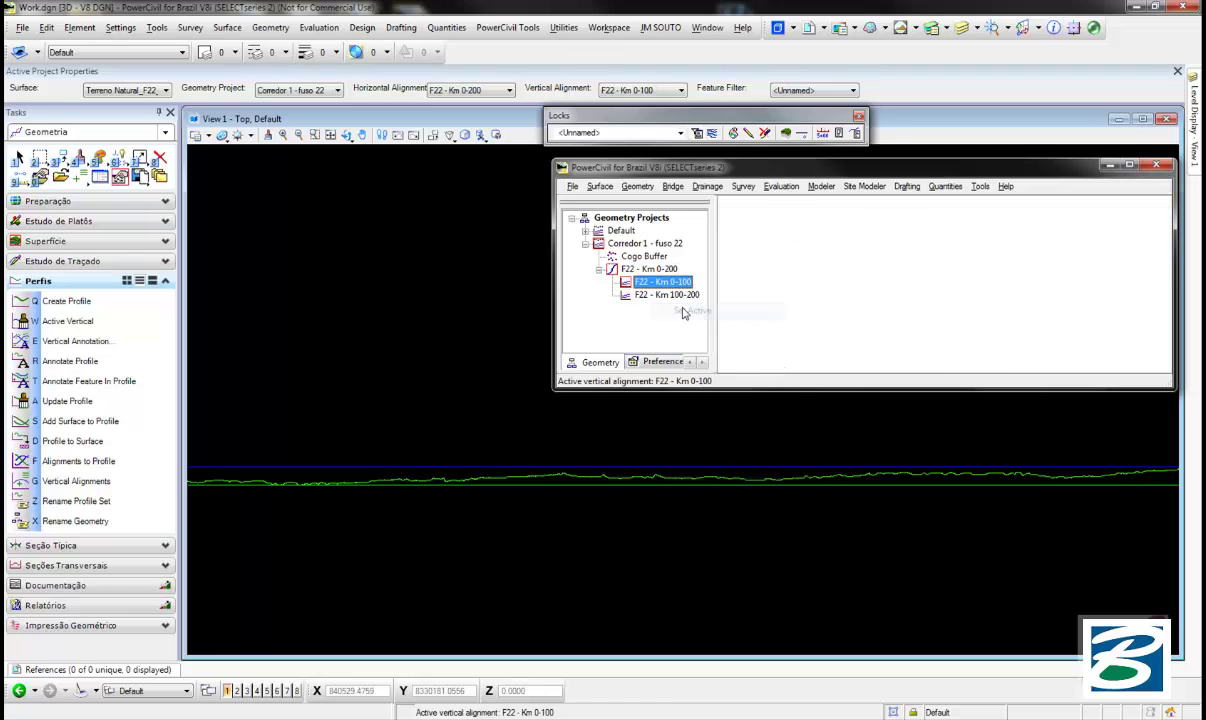
{"action": "right_click", "coordinate": [660, 285]}
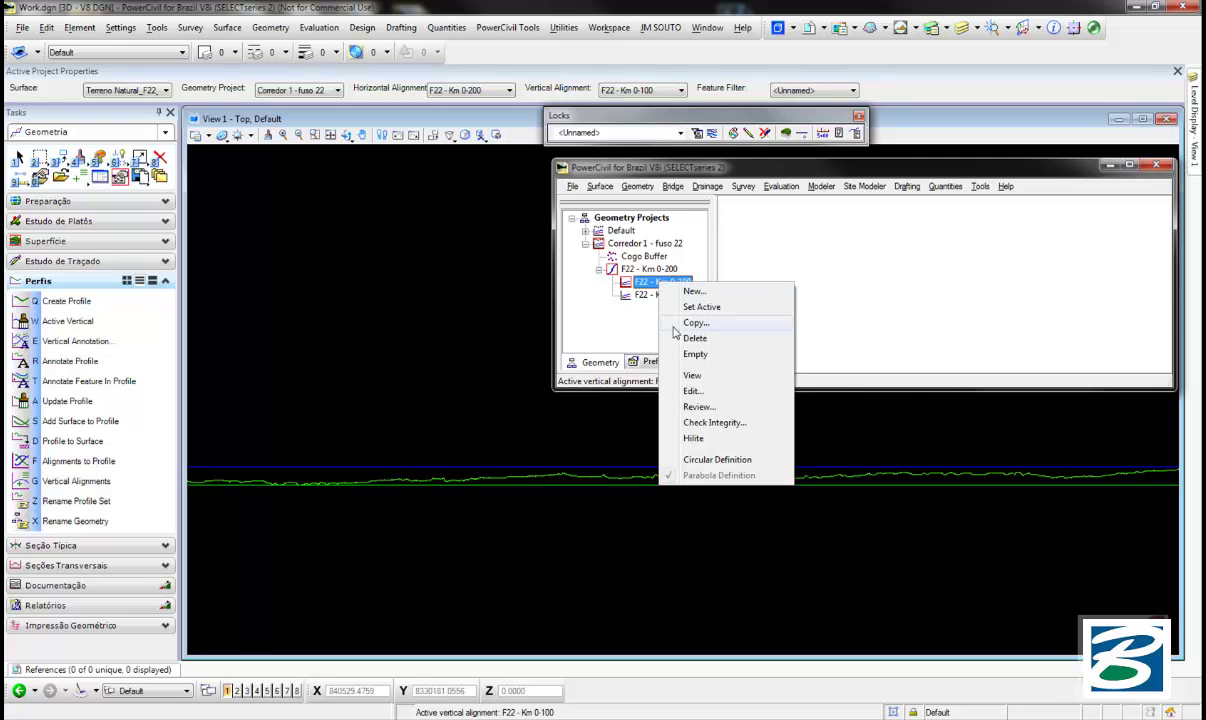
{"action": "left_click", "coordinate": [689, 377]}
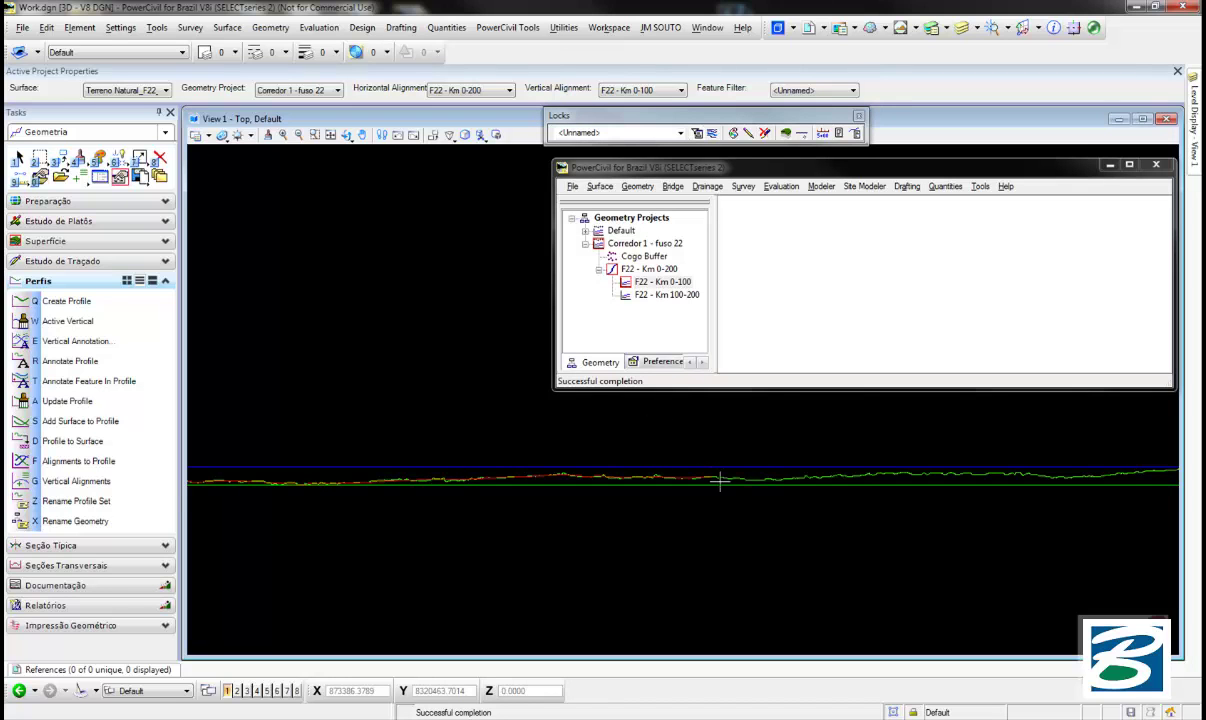
Activate and draw the F22 - Km 100-200 vertical on the profile
{"action": "scroll", "coordinate": [675, 452], "scroll_direction": "up", "scroll_amount": 1}
{"action": "scroll", "coordinate": [670, 450], "scroll_direction": "up", "scroll_amount": 1}
{"action": "scroll", "coordinate": [650, 478], "scroll_direction": "up", "scroll_amount": 2}
{"action": "scroll", "coordinate": [595, 490], "scroll_direction": "up", "scroll_amount": 1}
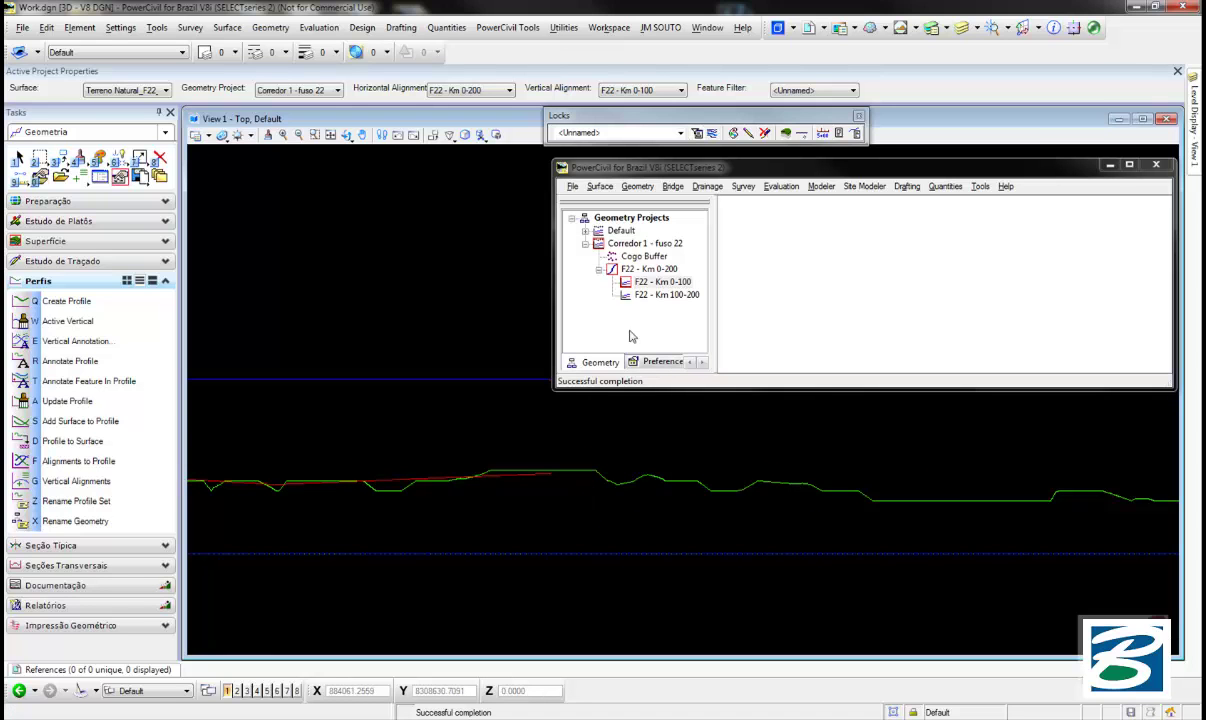
{"action": "left_click", "coordinate": [641, 297]}
{"action": "right_click", "coordinate": [643, 303]}
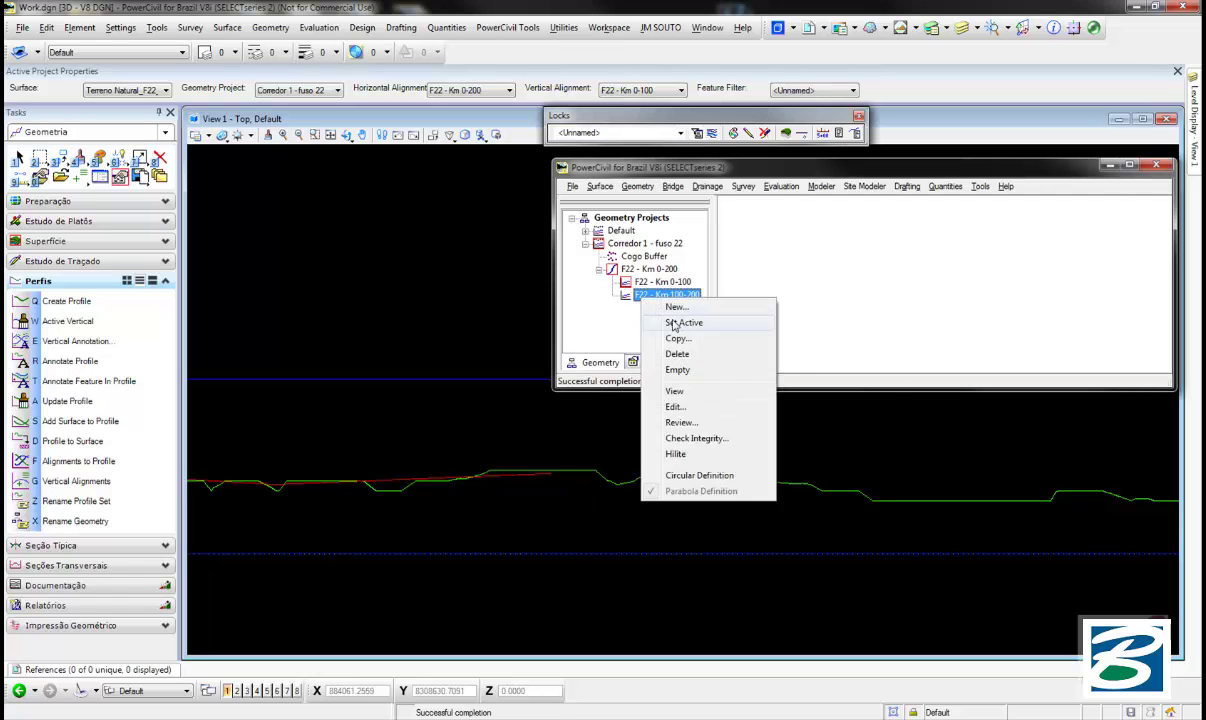
{"action": "left_click", "coordinate": [655, 323]}
{"action": "right_click", "coordinate": [659, 303]}
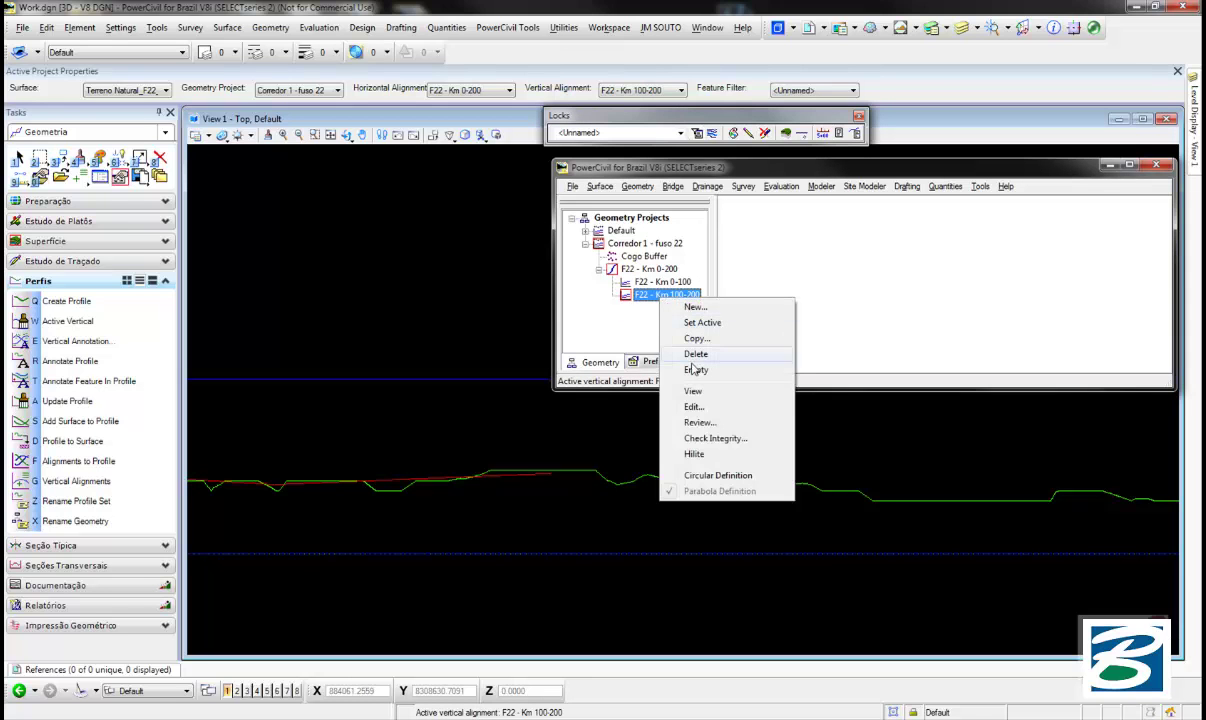
{"action": "left_click", "coordinate": [694, 396]}
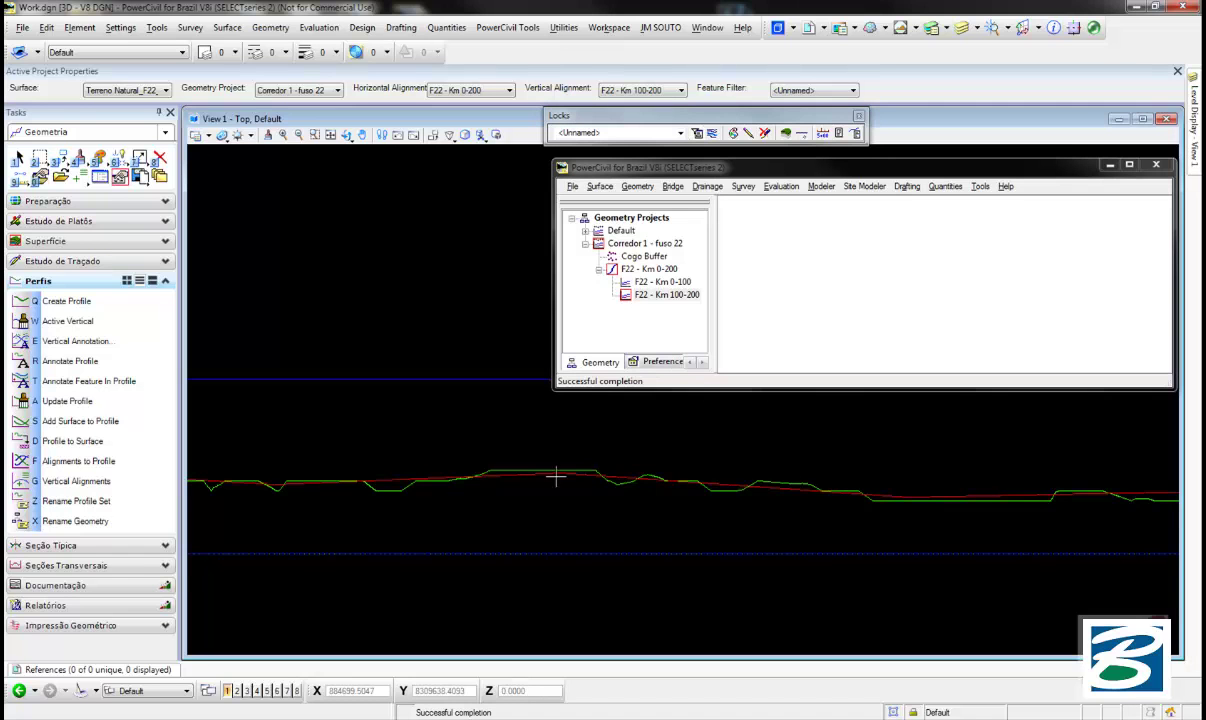
{"action": "scroll", "coordinate": [558, 476], "scroll_direction": "up", "scroll_amount": 2}
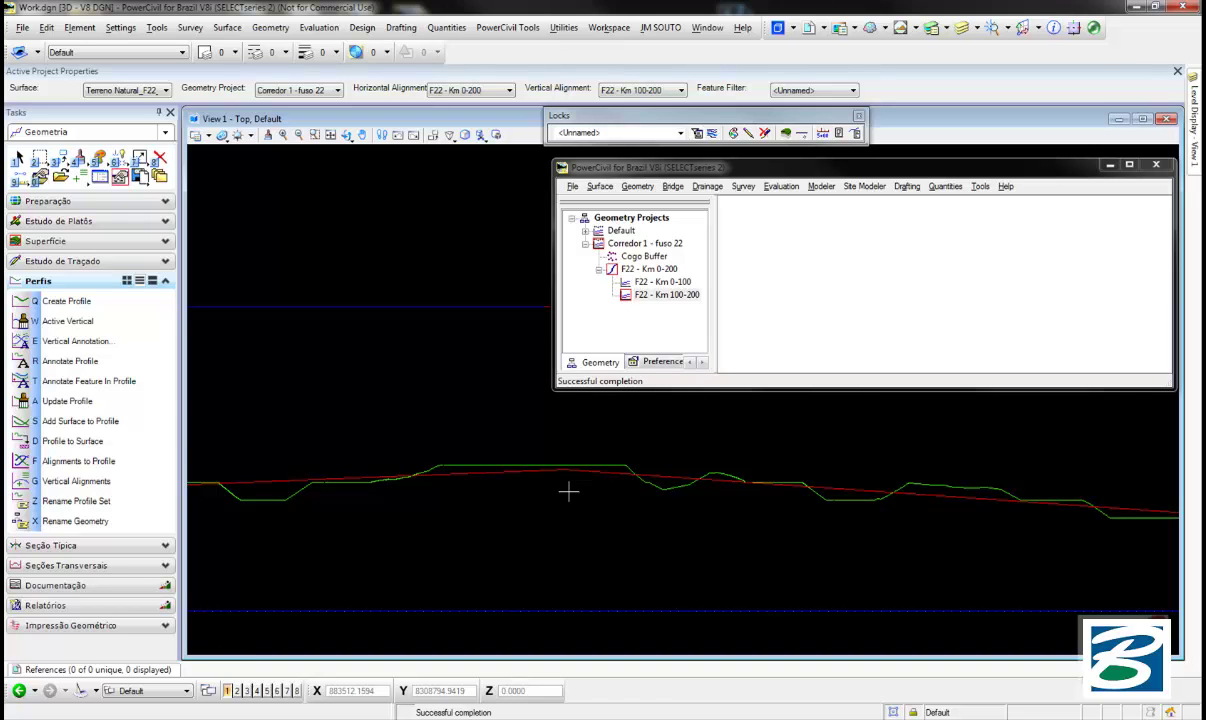
{"action": "mouse_move", "coordinate": [579, 507]}
{"action": "middle_mouse_down"}
{"action": "mouse_move", "coordinate": [587, 317]}
{"action": "mouse_move", "coordinate": [552, 310]}
{"action": "middle_mouse_up"}
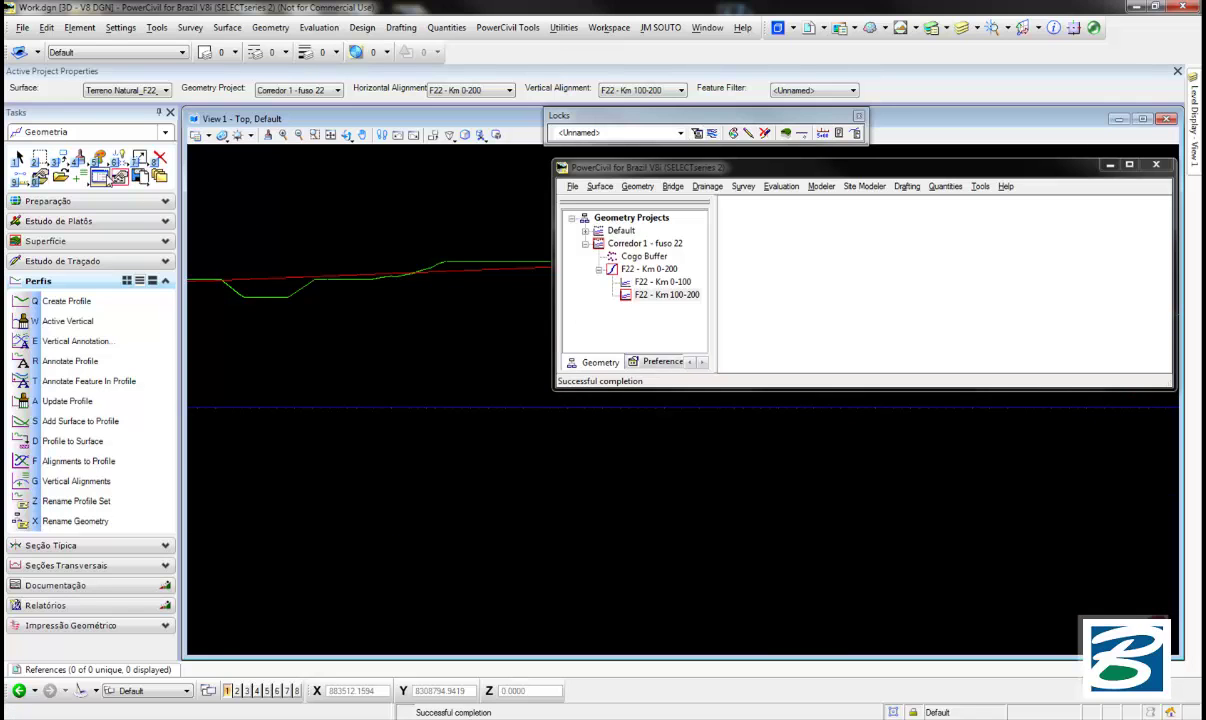
Close Geometry Projects, turn on Views 2 and 3, and tile the three views
{"action": "left_click", "coordinate": [100, 177]}
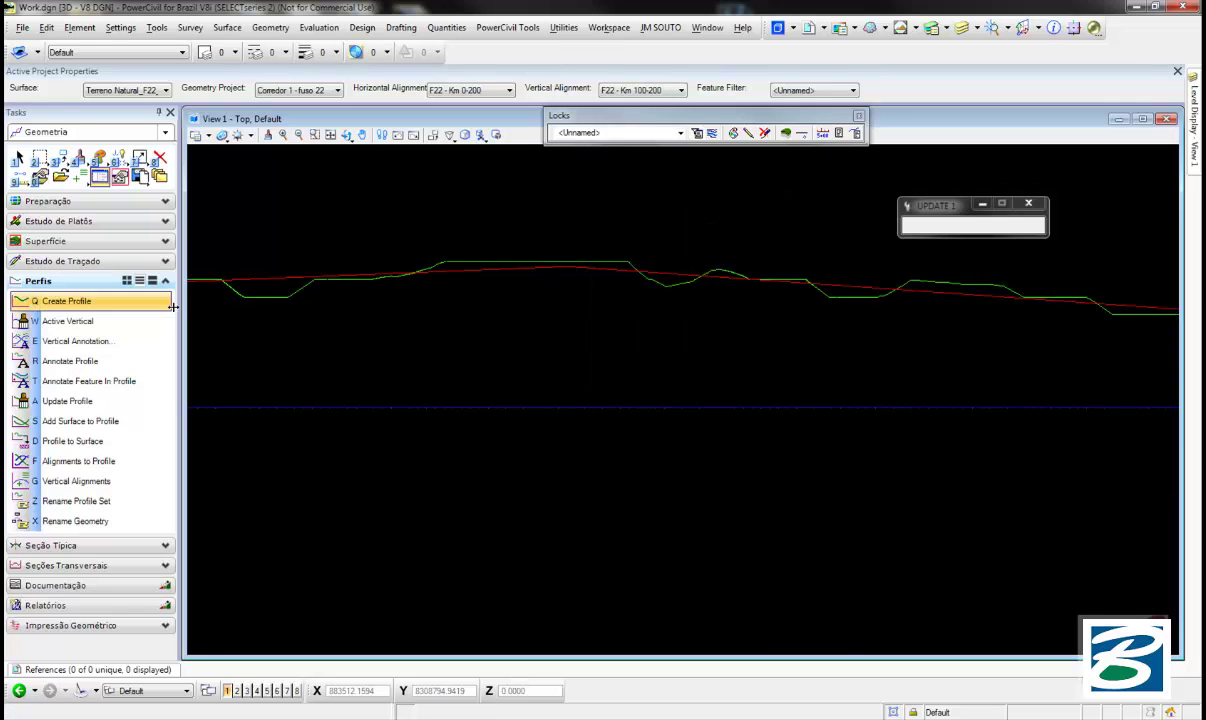
{"action": "left_click", "coordinate": [236, 690]}
{"action": "left_click", "coordinate": [246, 690]}
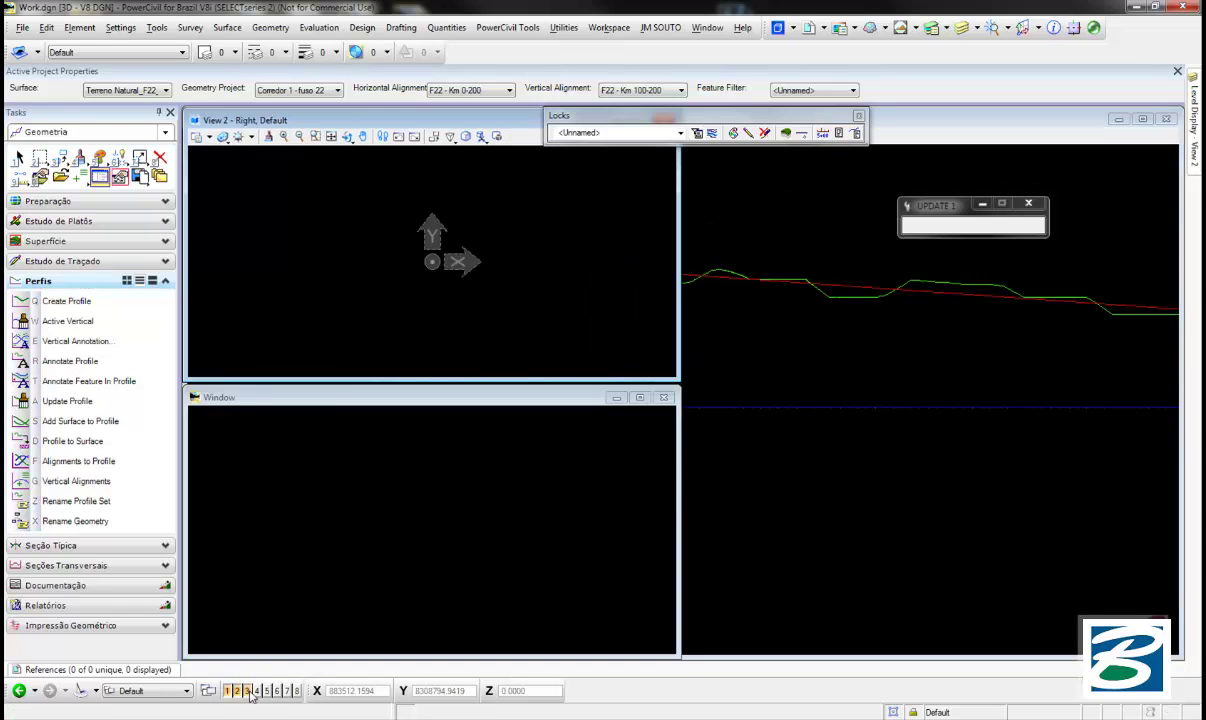
{"action": "left_click", "coordinate": [375, 118]}
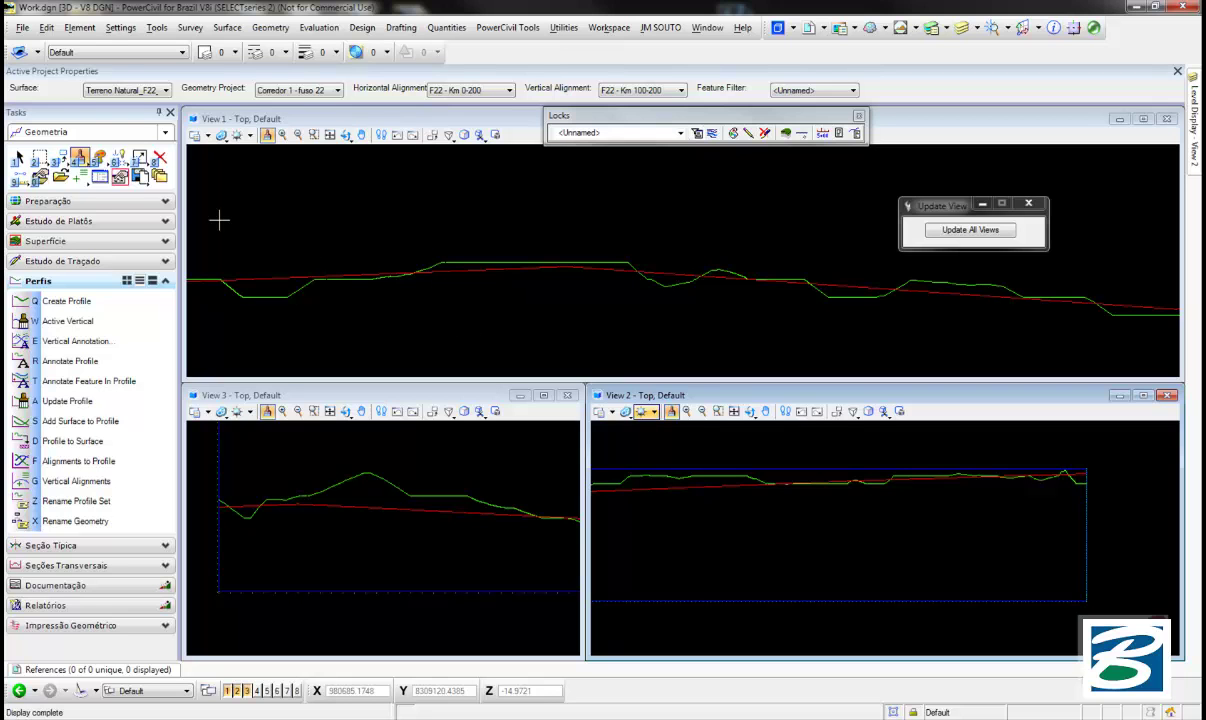
Combine the red grade lines into one complex chain using Automatic method with Simplify geometry
{"action": "left_click", "coordinate": [120, 157]}
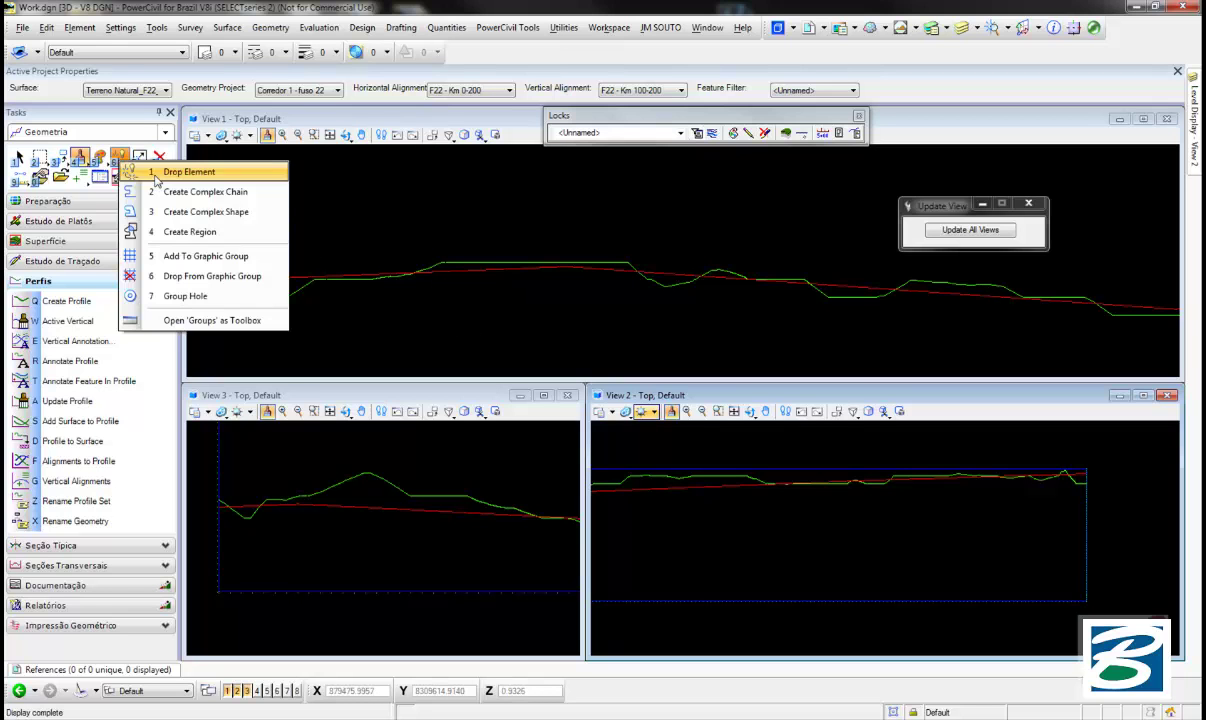
{"action": "left_click", "coordinate": [222, 192]}
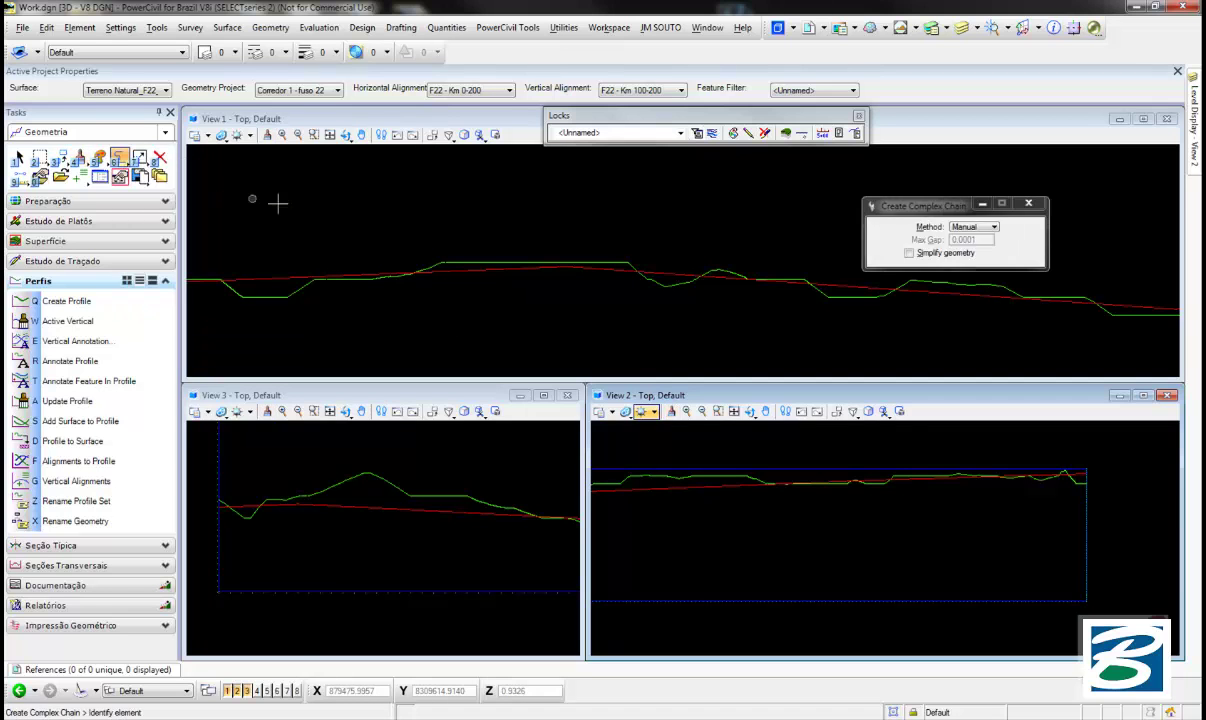
{"action": "left_click", "coordinate": [973, 227]}
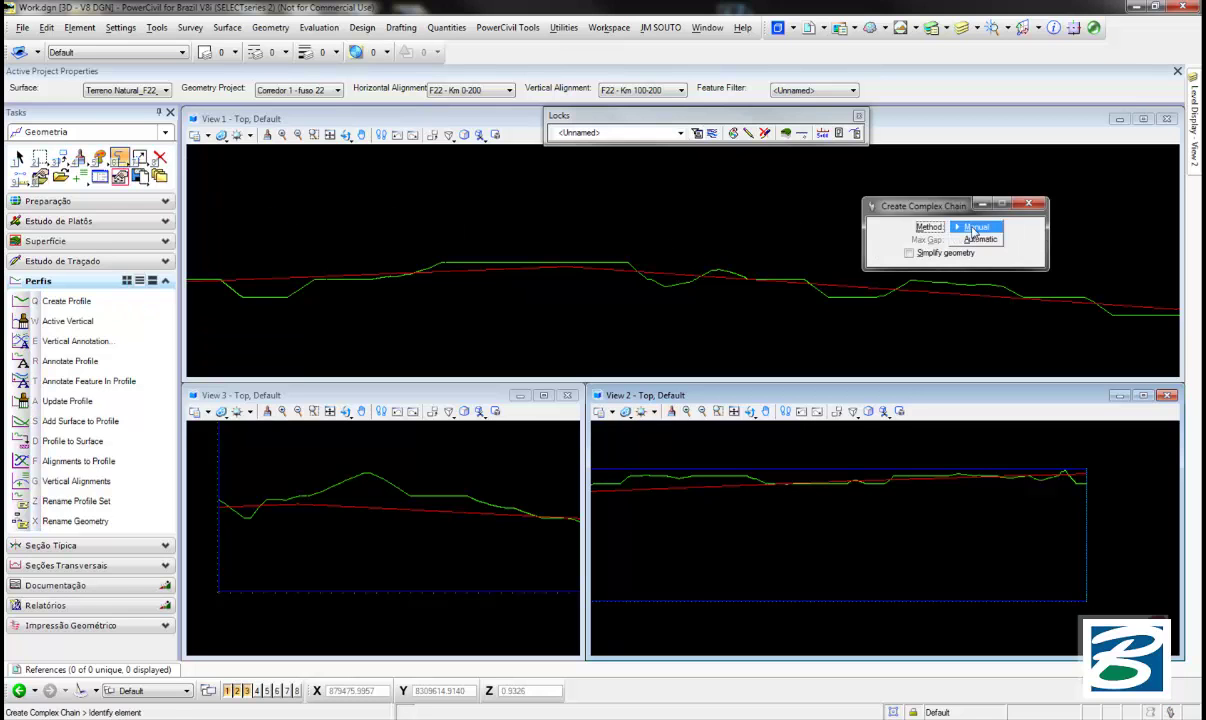
{"action": "left_click", "coordinate": [980, 239]}
{"action": "left_click", "coordinate": [909, 253]}
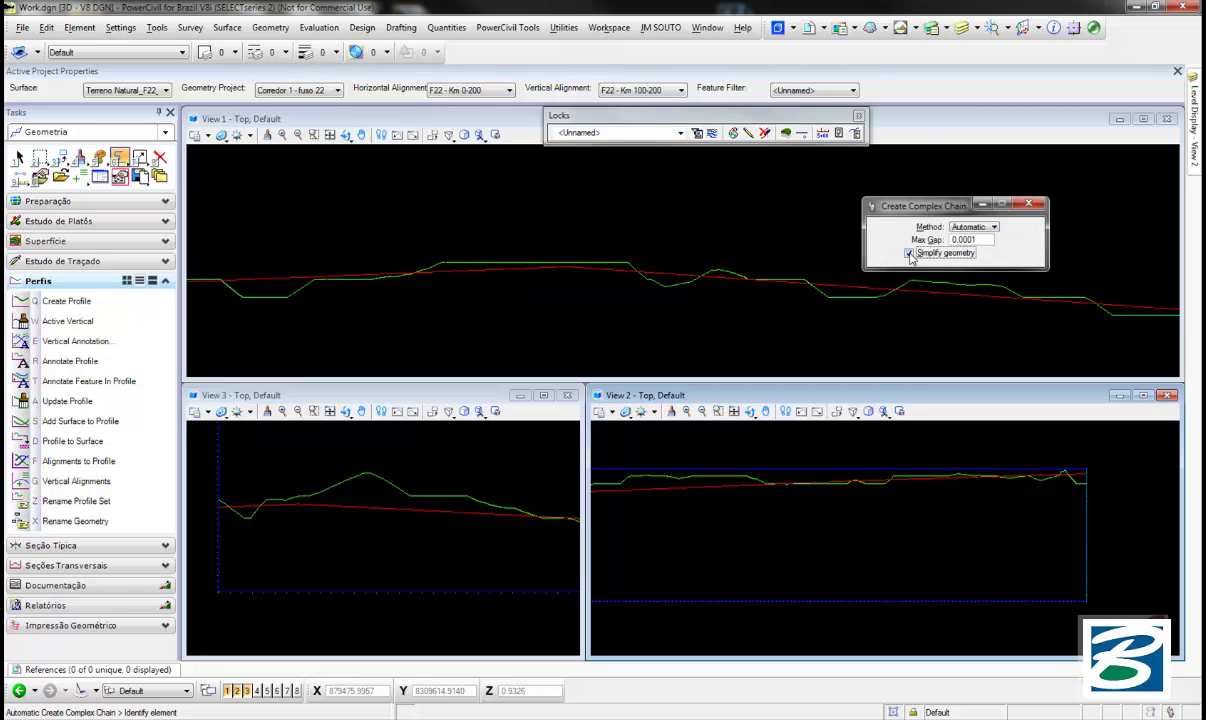
{"action": "left_click", "coordinate": [224, 506]}
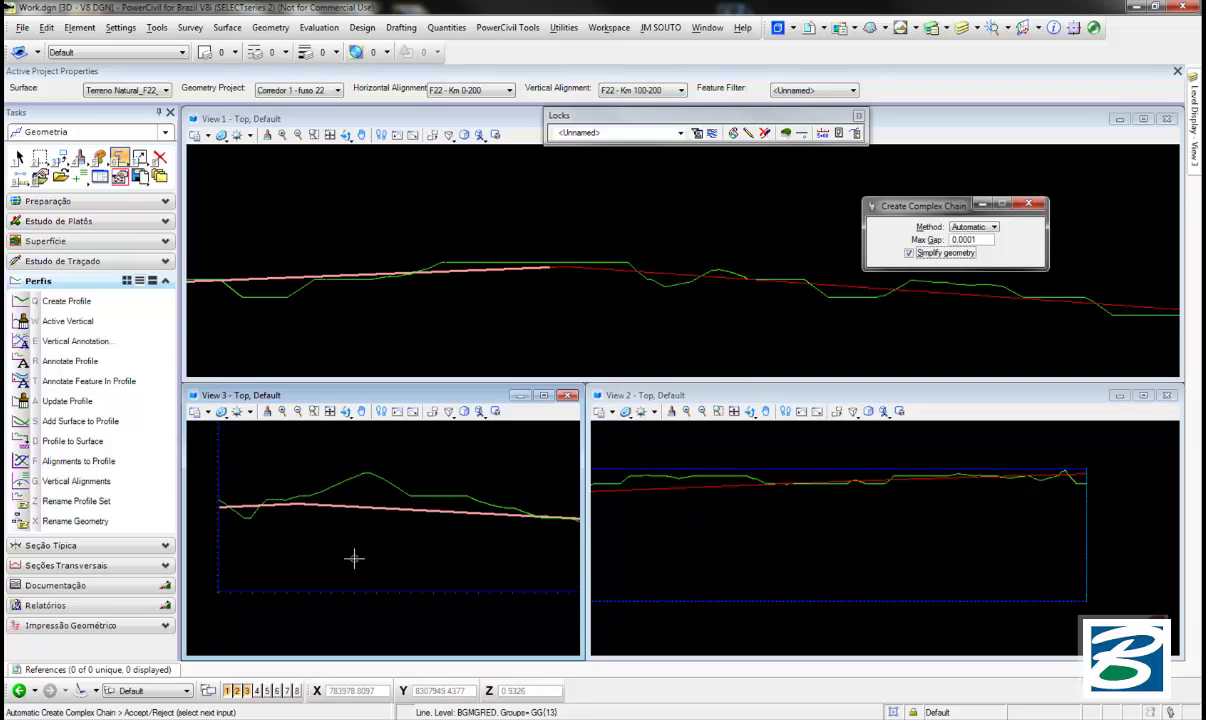
{"action": "left_click", "coordinate": [357, 558]}
{"action": "left_click", "coordinate": [357, 558]}
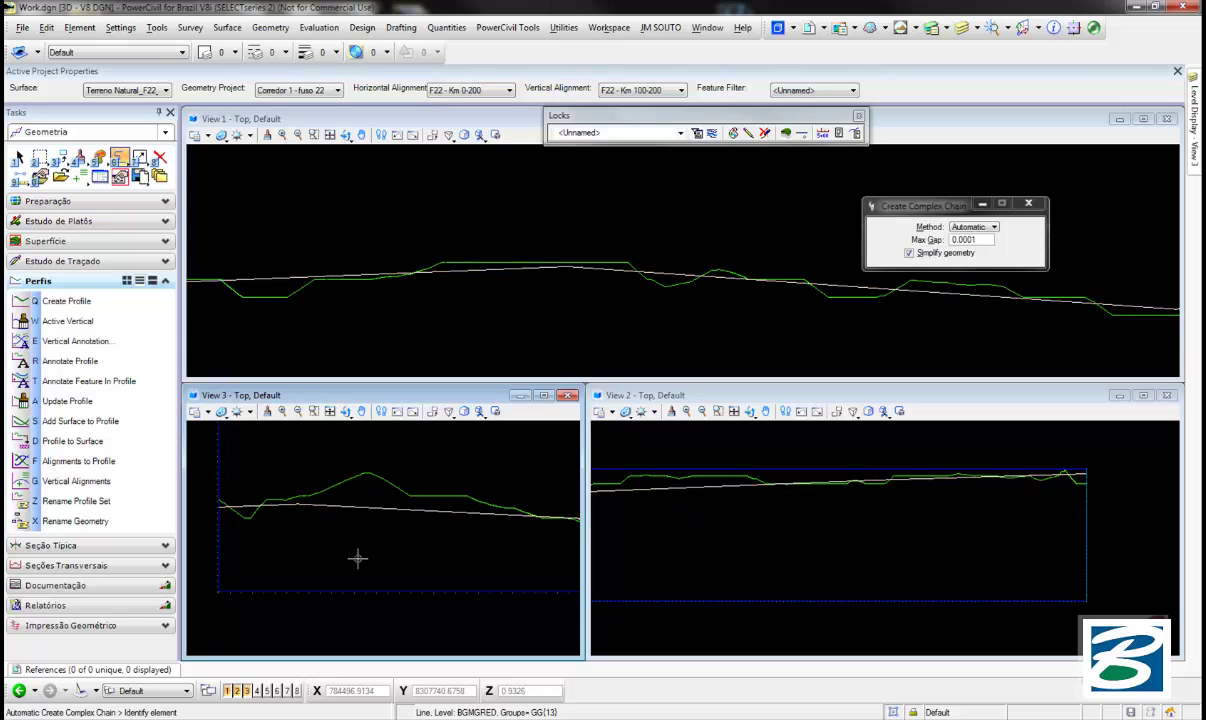
{"action": "left_click", "coordinate": [90, 261]}
{"action": "left_click", "coordinate": [91, 283]}
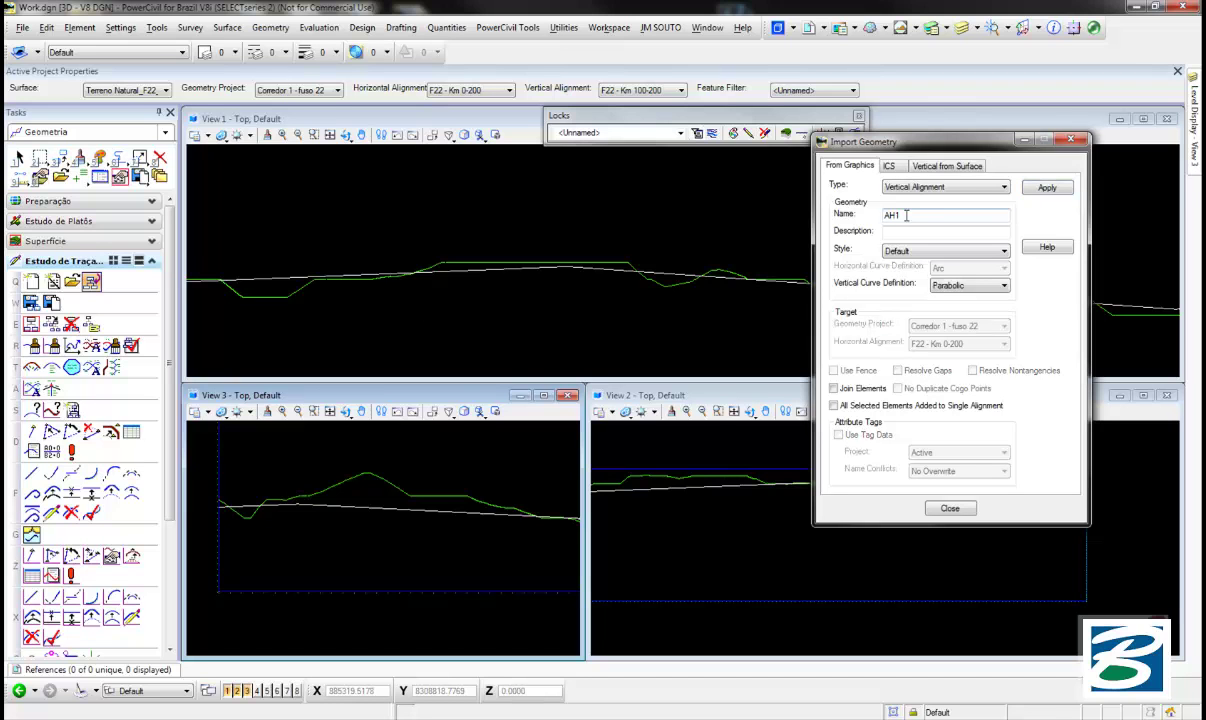
Name the import 'Greide Final' with style AV_Perfil, Join Elements and Single Alignment checked
{"action": "left_click_drag", "start_coordinate": [906, 215], "coordinate": [879, 222]}
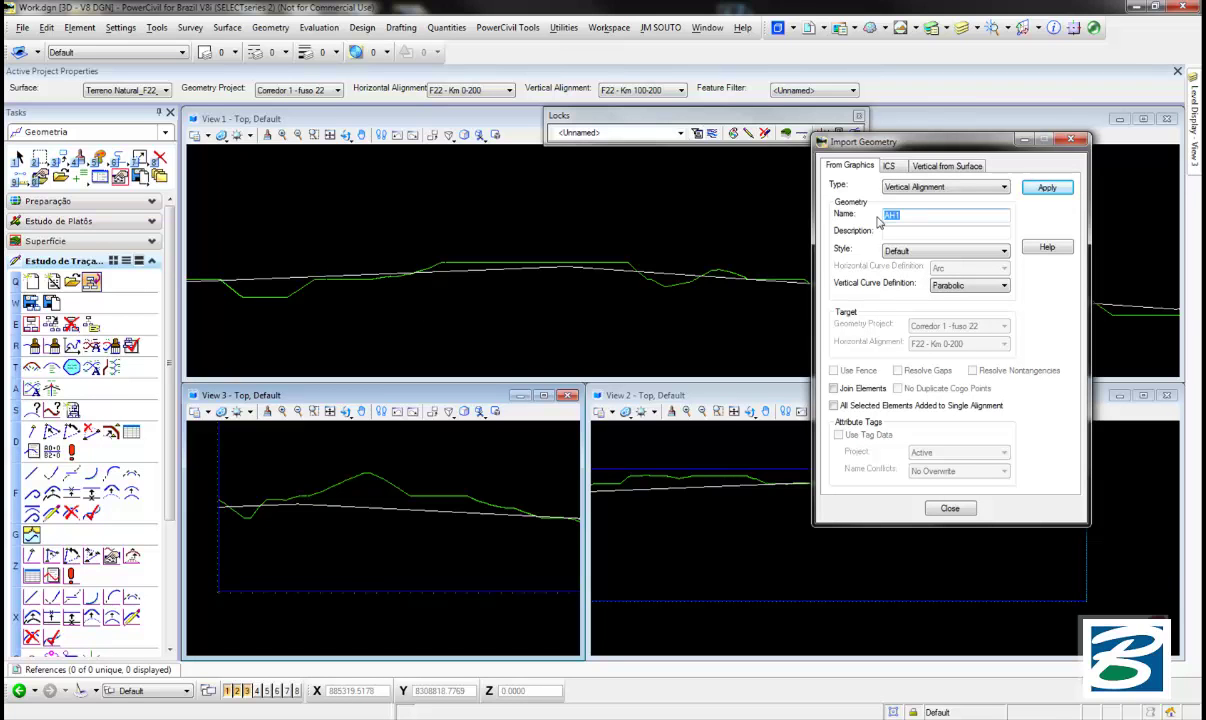
{"action": "type", "text": "Greide Final"}
{"action": "left_click", "coordinate": [962, 252]}
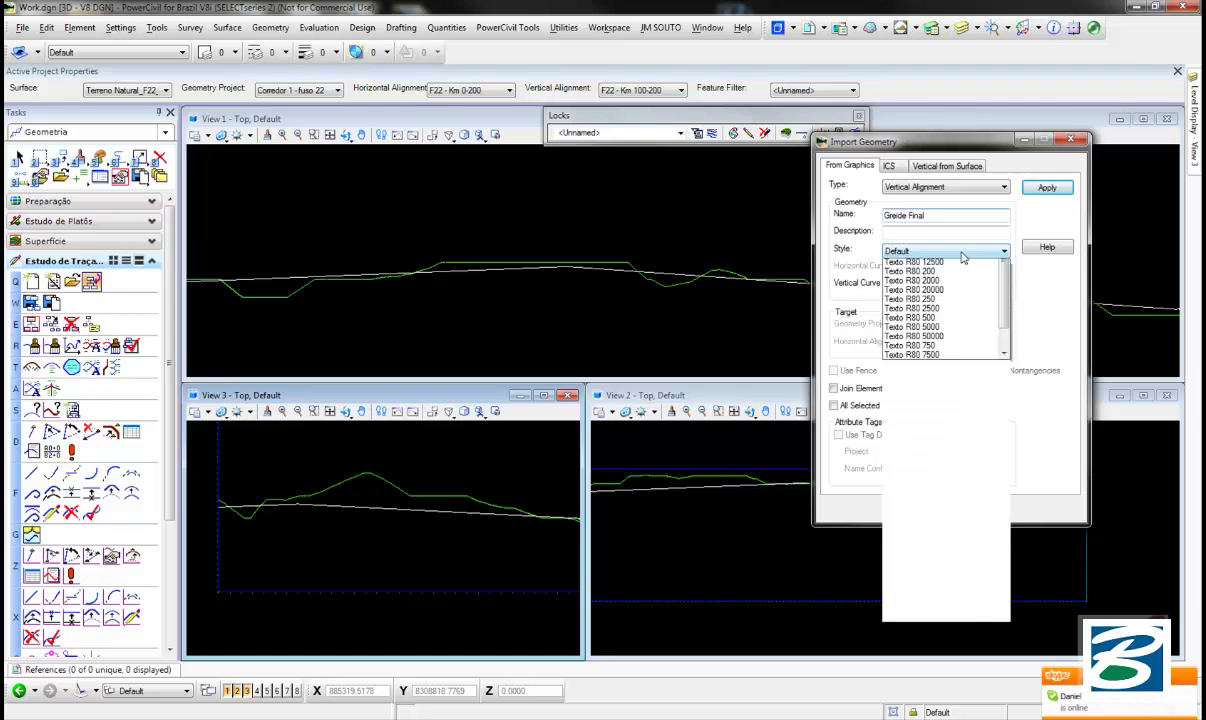
{"action": "left_click", "coordinate": [928, 321]}
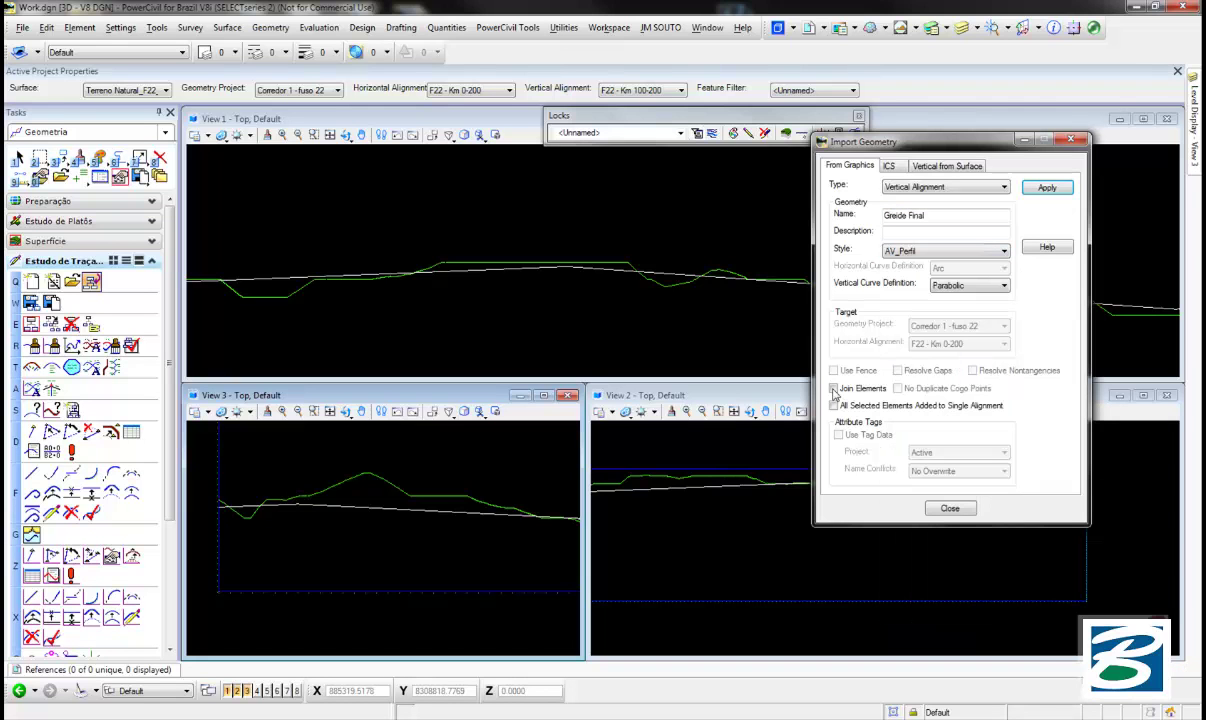
{"action": "left_click", "coordinate": [834, 389]}
{"action": "left_click", "coordinate": [834, 405]}
Import the white chain line from the profile as the vertical alignment
{"action": "left_click", "coordinate": [1047, 189]}
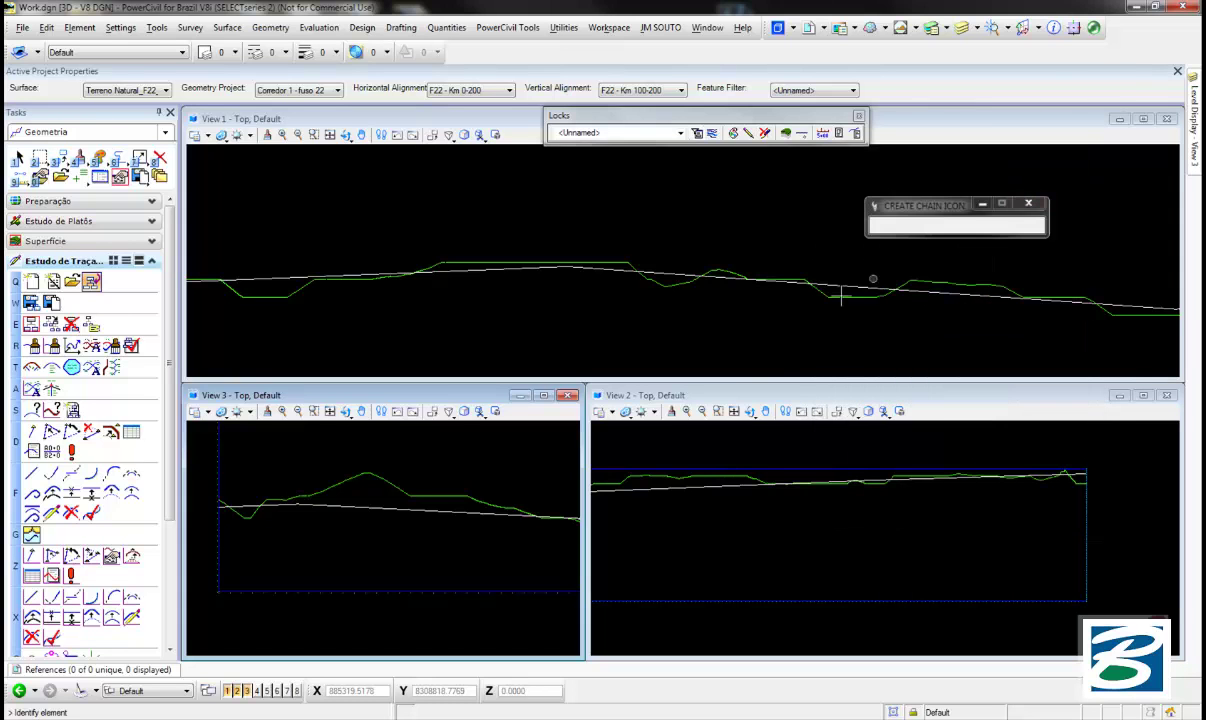
{"action": "left_click", "coordinate": [245, 505]}
{"action": "left_click", "coordinate": [258, 466]}
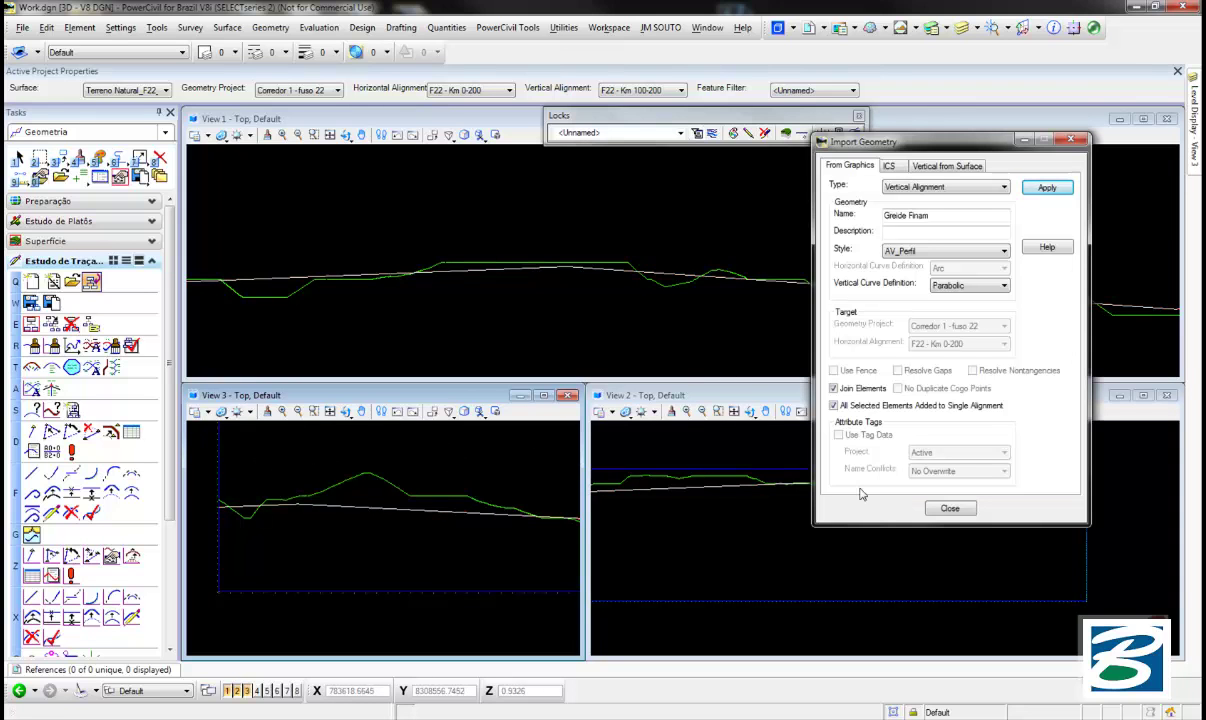
{"action": "left_click", "coordinate": [946, 509]}
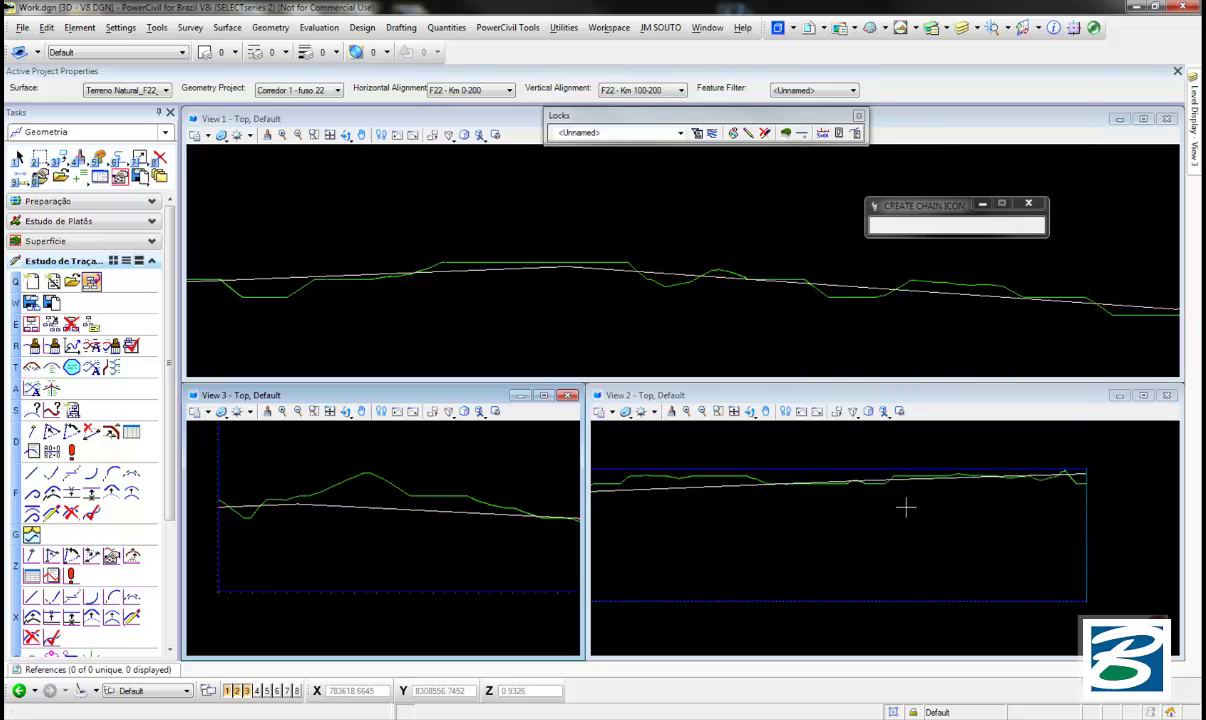
{"action": "right_click", "coordinate": [316, 333]}
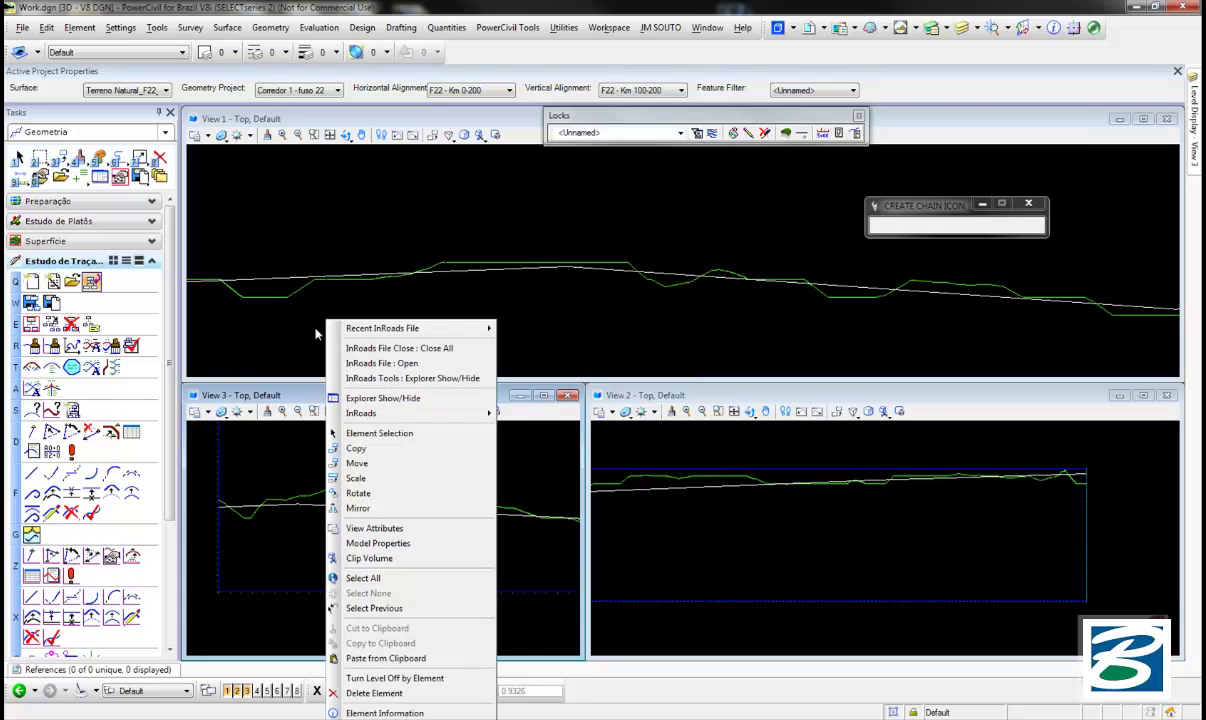
Delete the temporary white chain line and set Greide Final as the active vertical alignment
{"action": "left_click", "coordinate": [407, 693]}
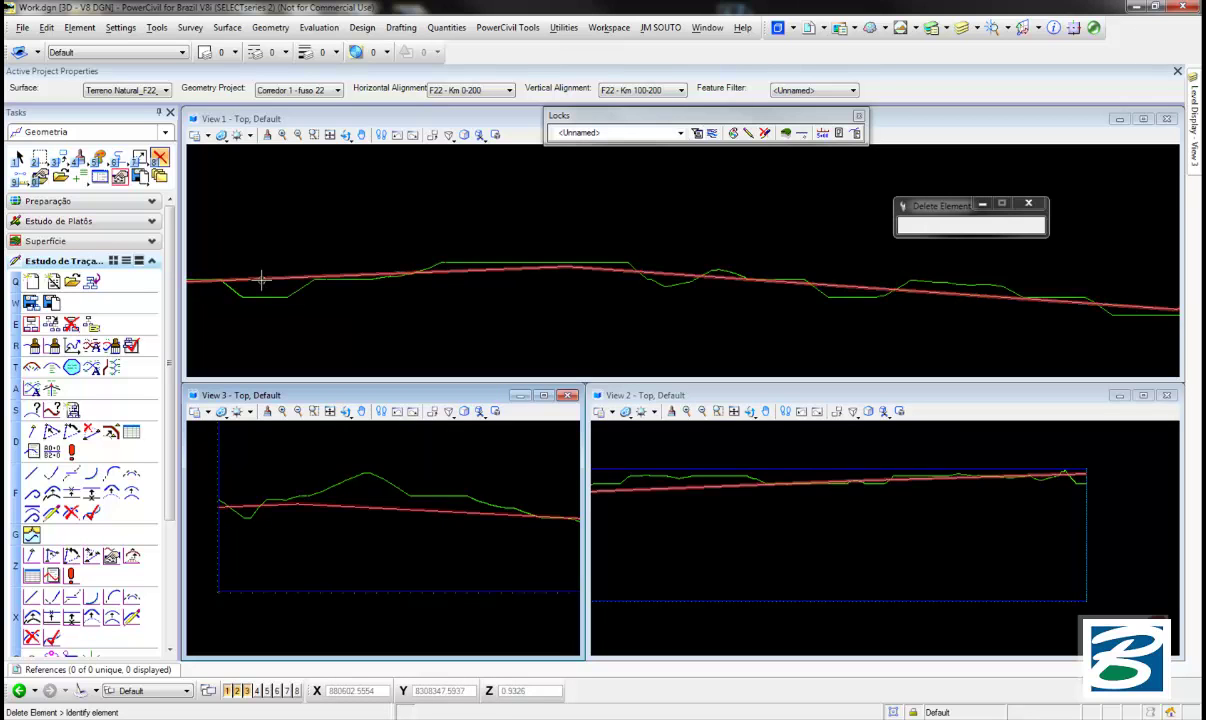
{"action": "left_click", "coordinate": [259, 276]}
{"action": "left_click", "coordinate": [99, 176]}
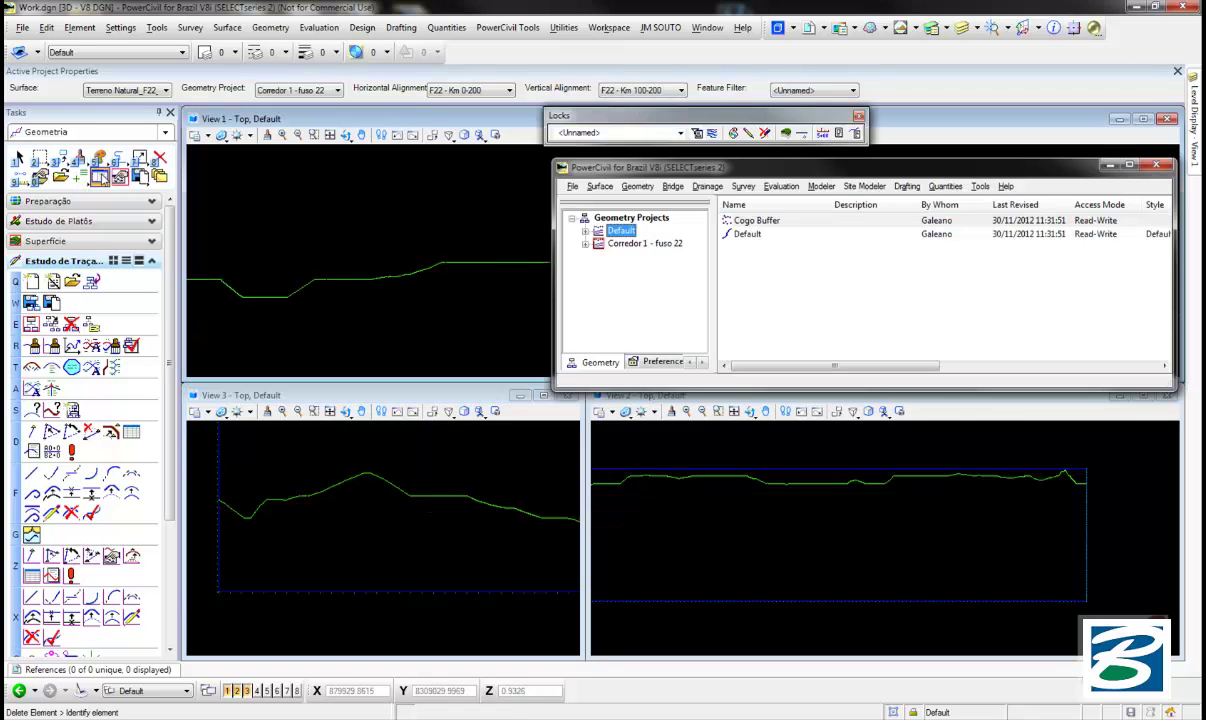
{"action": "left_click", "coordinate": [585, 243]}
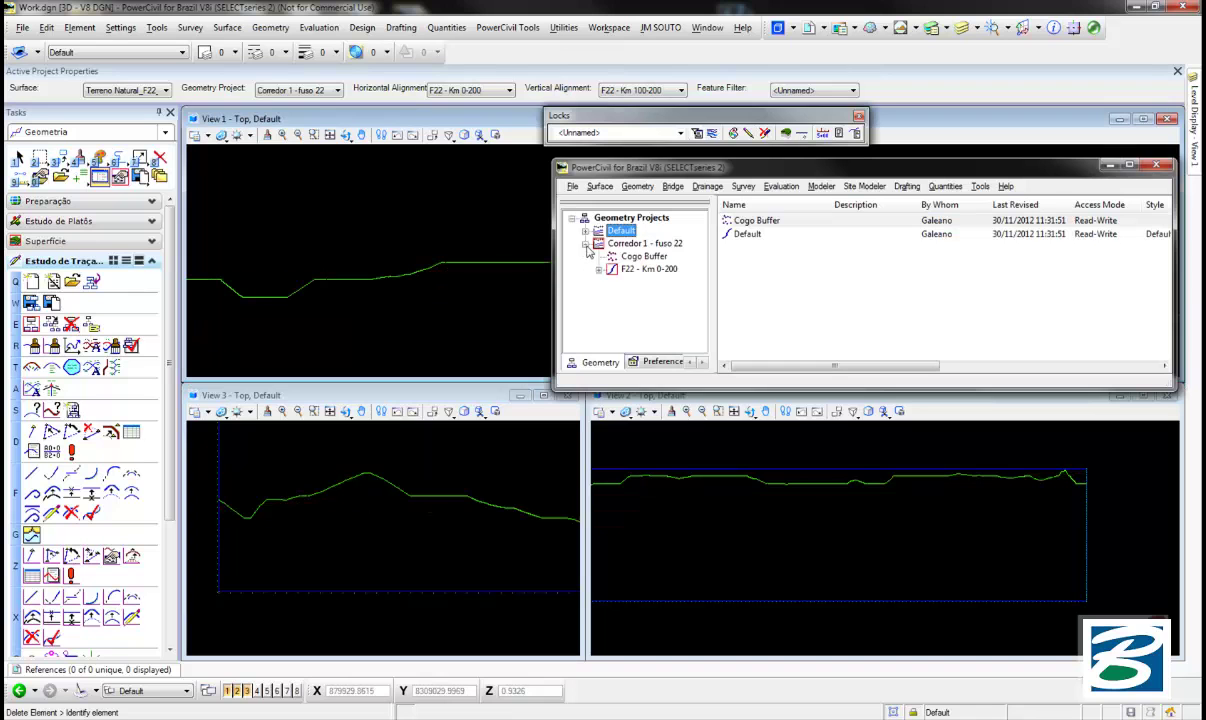
{"action": "left_click", "coordinate": [598, 270]}
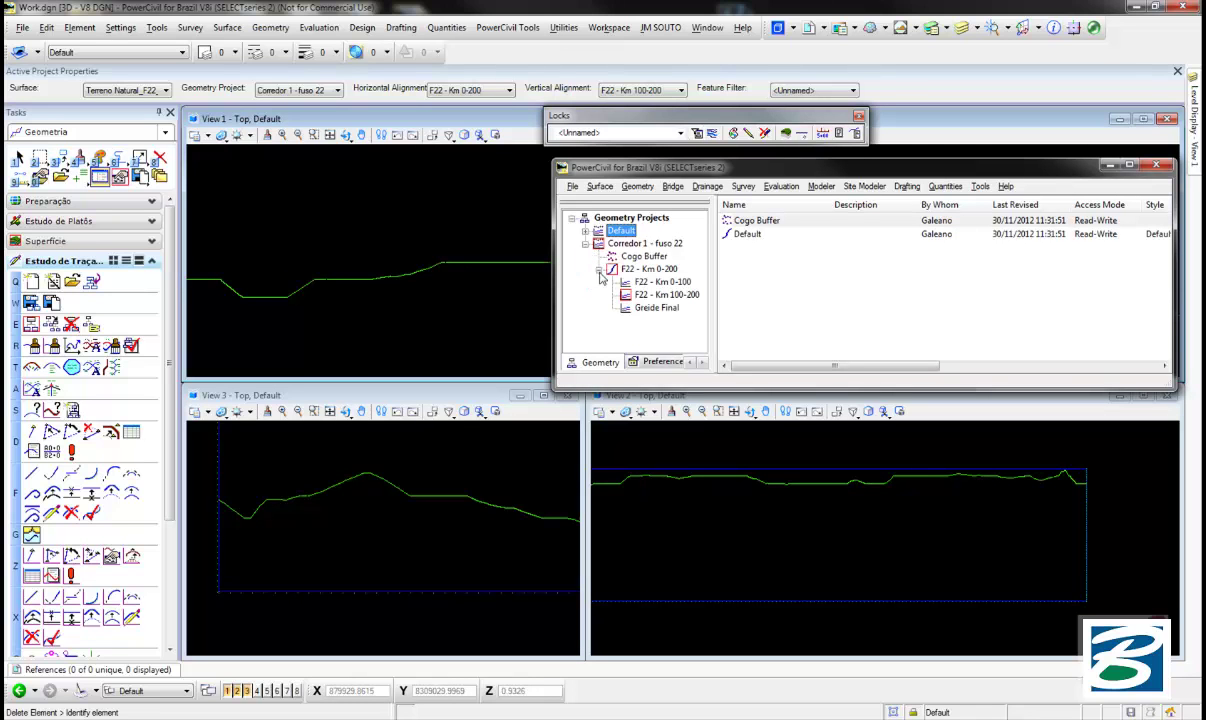
{"action": "right_click", "coordinate": [658, 310]}
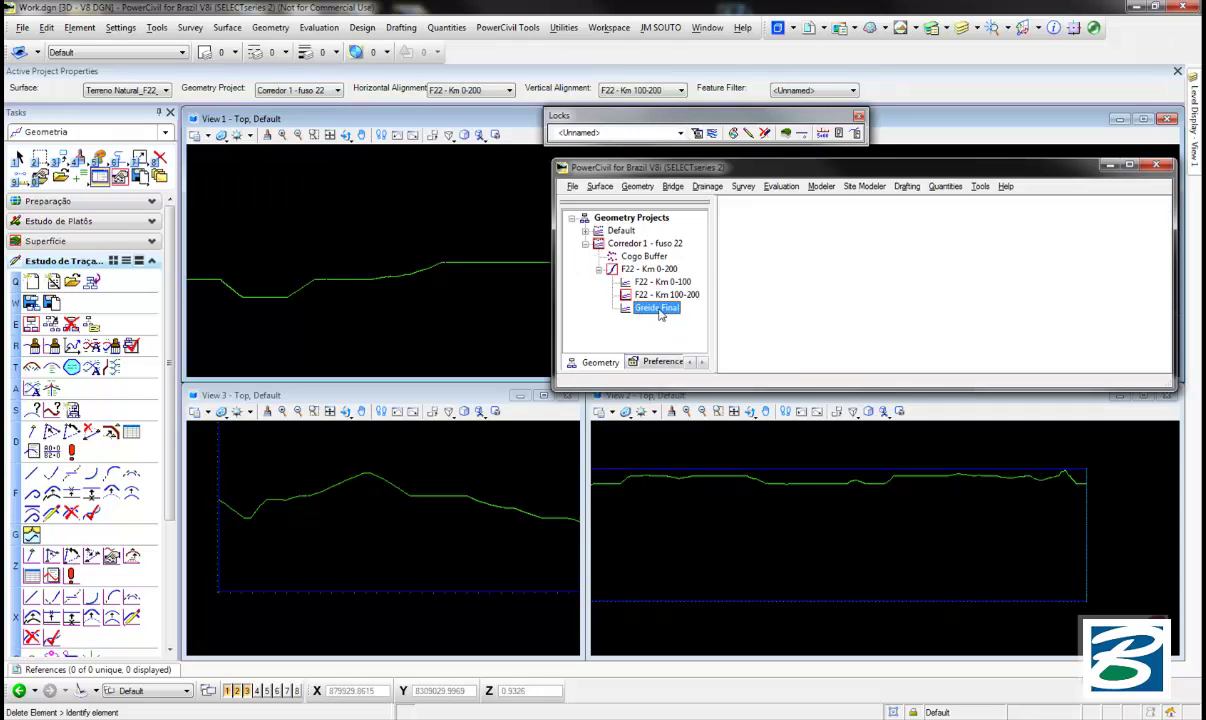
{"action": "left_click", "coordinate": [700, 333]}
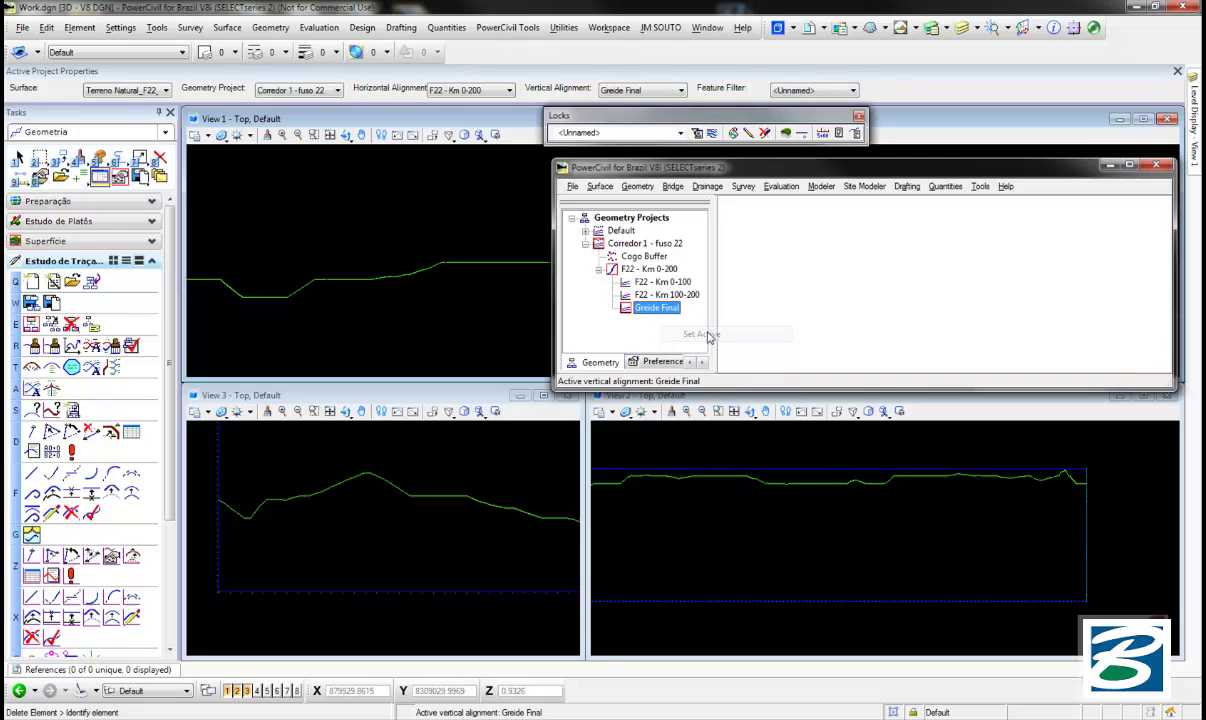
Show Greide Final annotated on the profiles and reframe the profile in View 1
{"action": "right_click", "coordinate": [662, 312]}
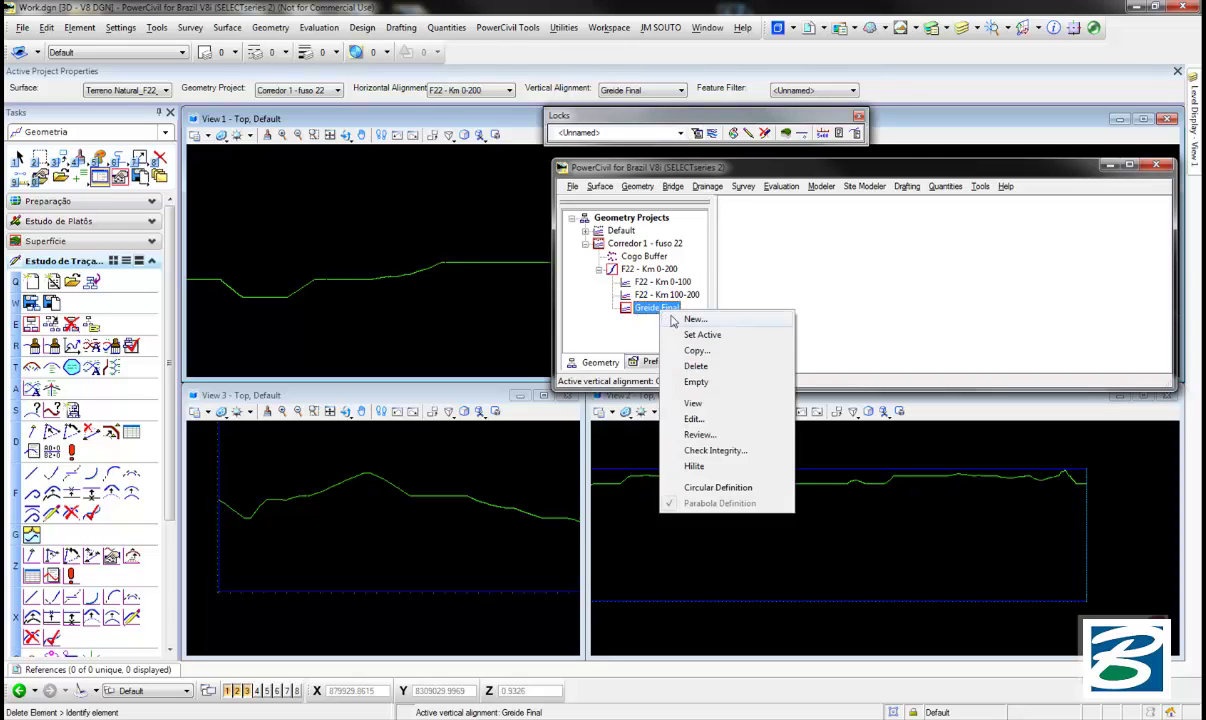
{"action": "left_click", "coordinate": [703, 407]}
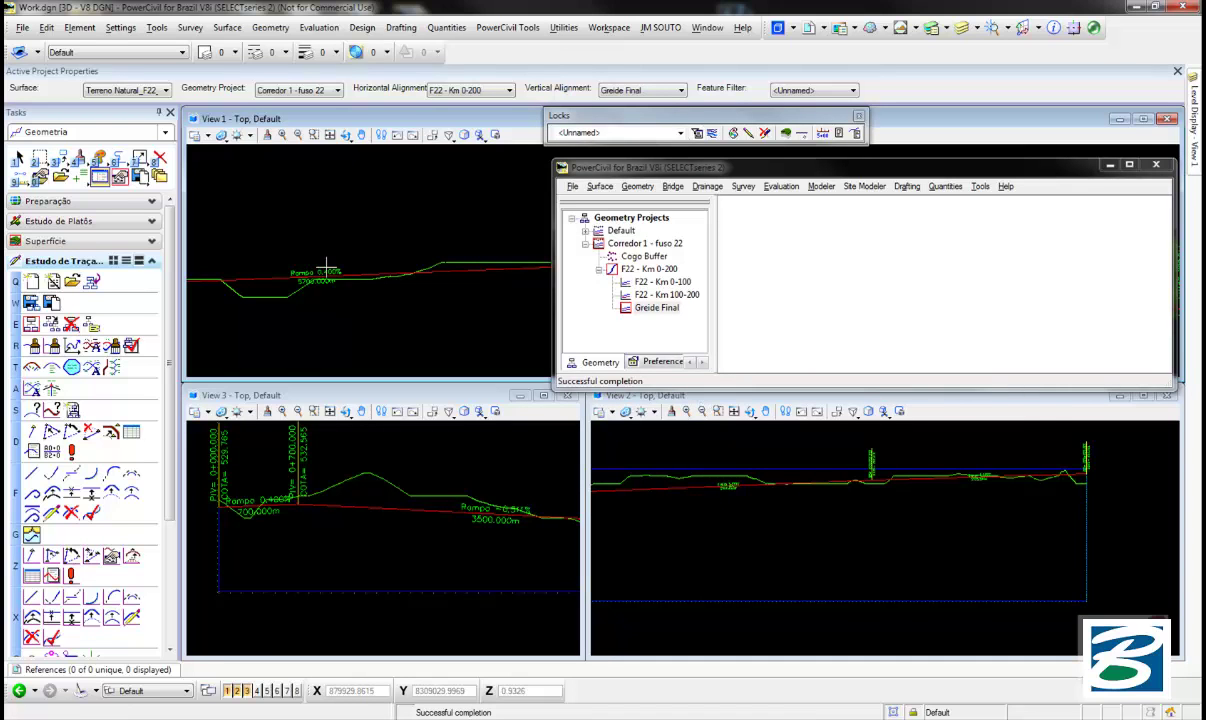
{"action": "left_click", "coordinate": [119, 180]}
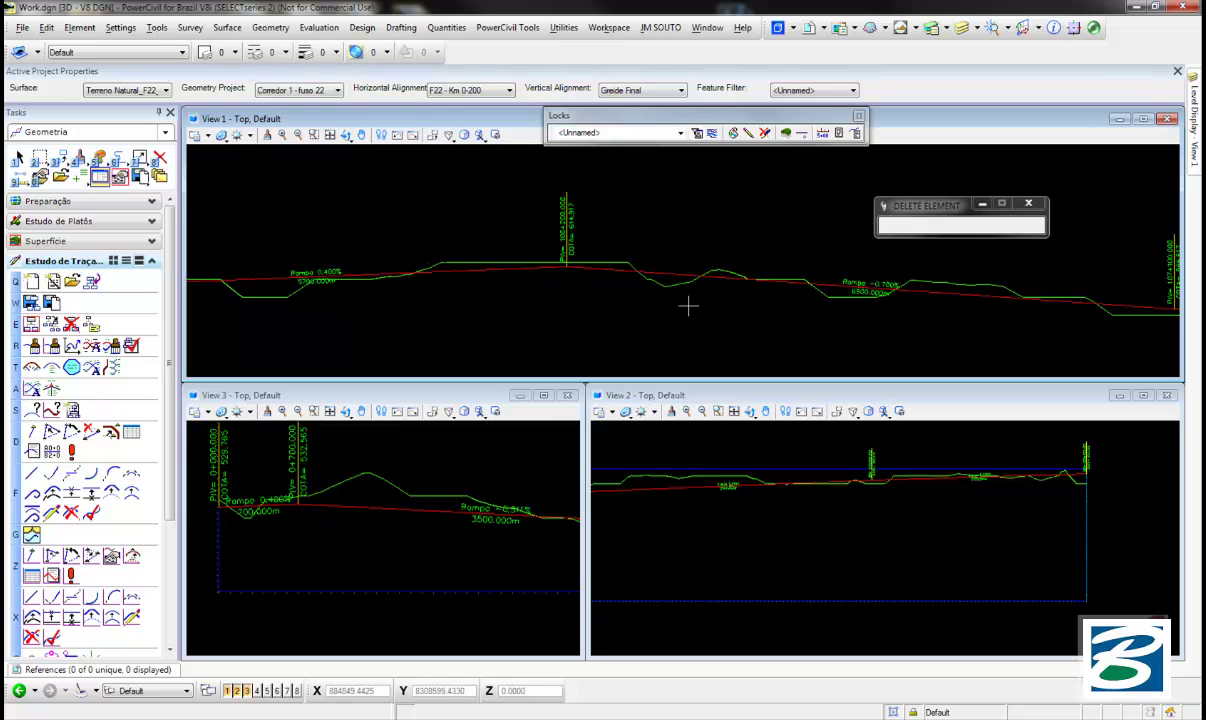
{"action": "scroll", "coordinate": [610, 298], "scroll_direction": "down", "scroll_amount": 2}
{"action": "middle_click_drag", "start_coordinate": [606, 296], "coordinate": [611, 278]}
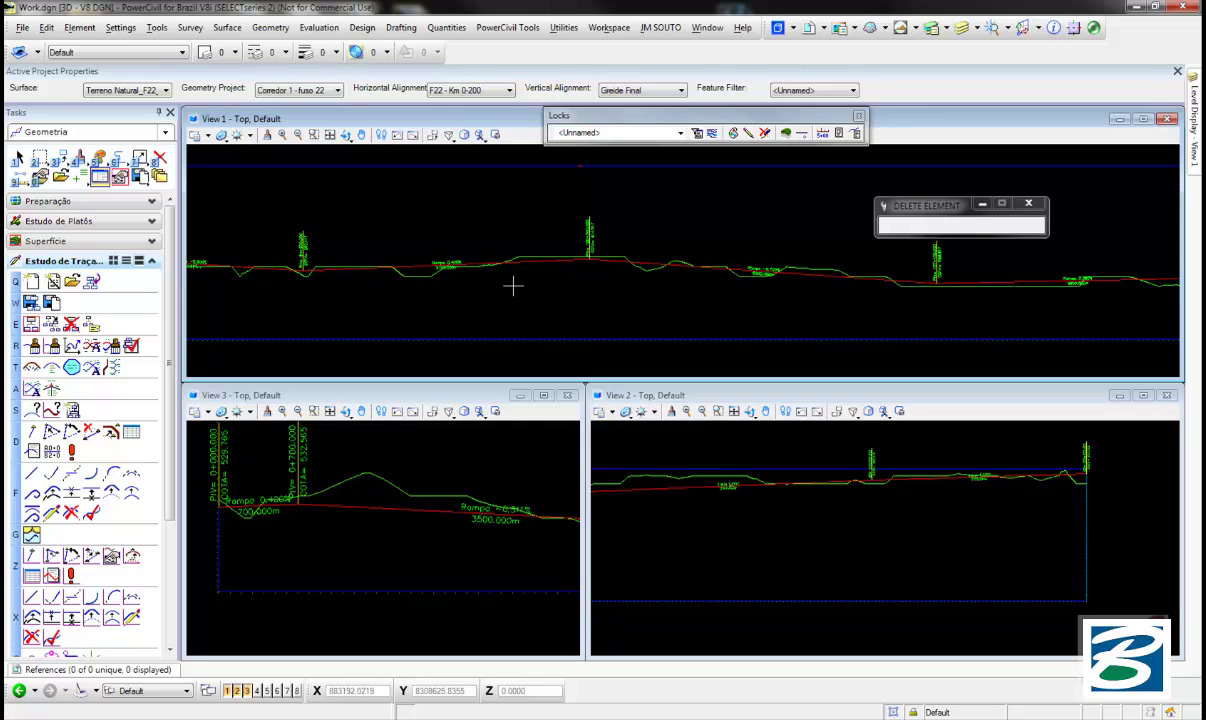
Run Check Integrity on the Greide Final vertical alignment
{"action": "left_click", "coordinate": [100, 177]}
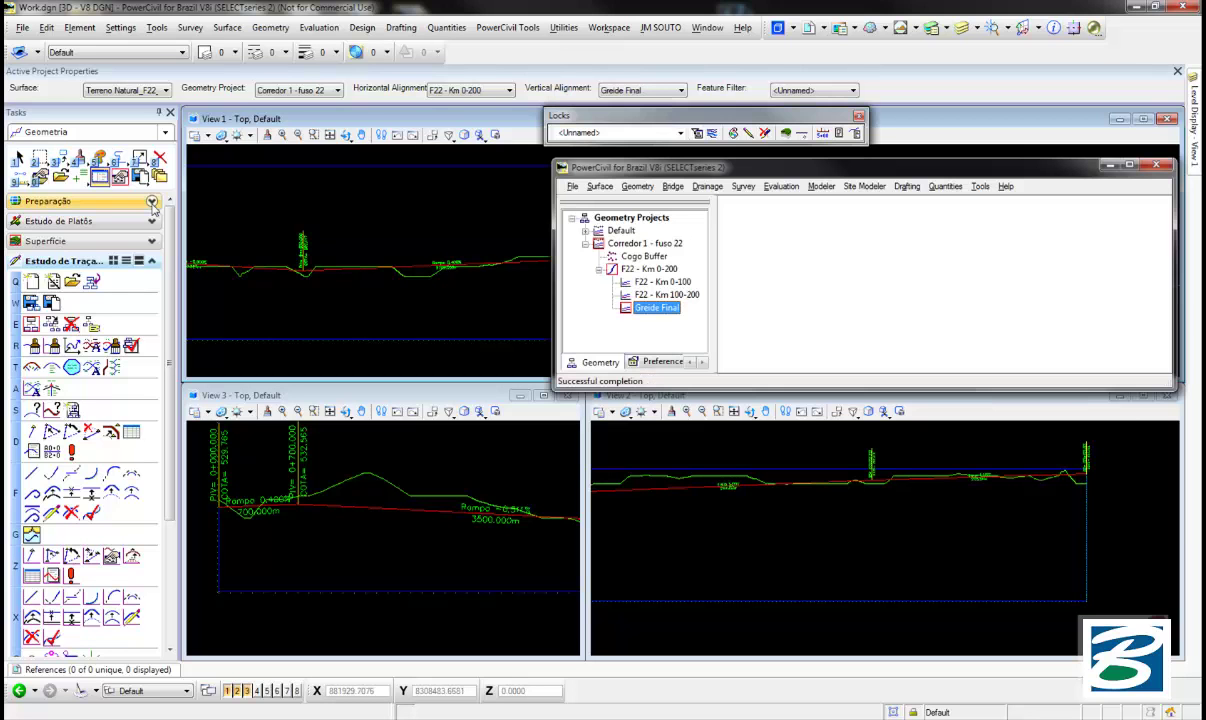
{"action": "right_click", "coordinate": [630, 309]}
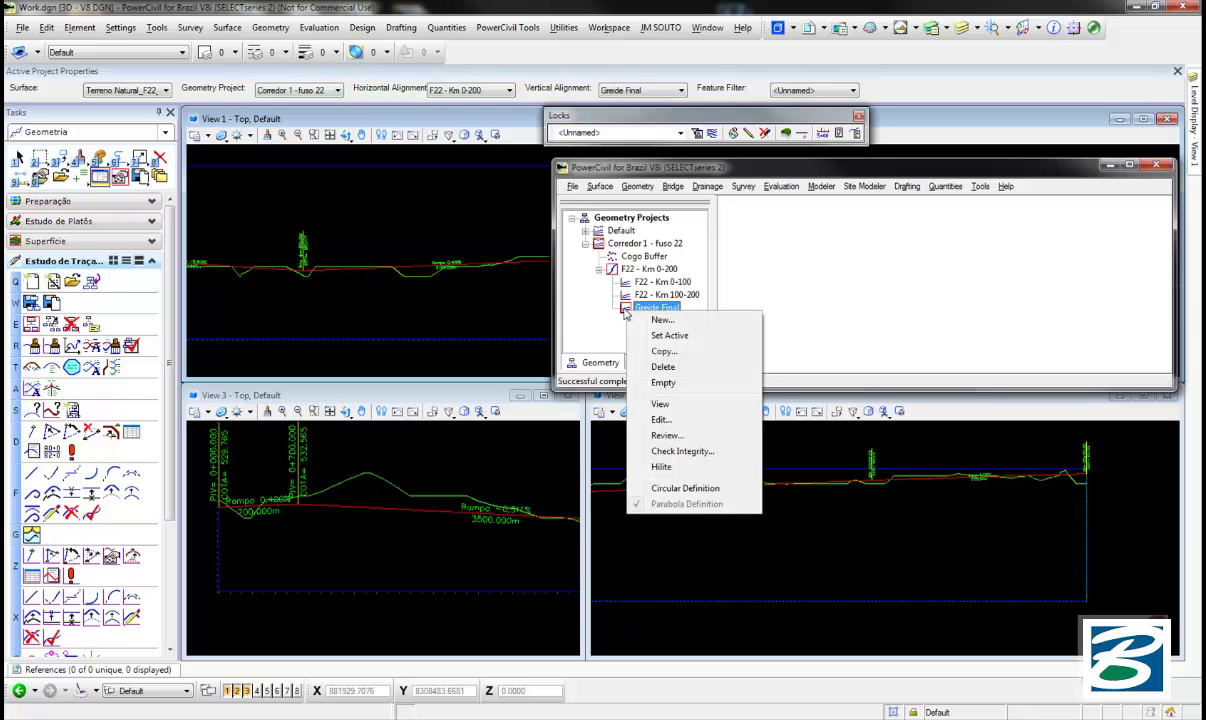
{"action": "left_click", "coordinate": [684, 452]}
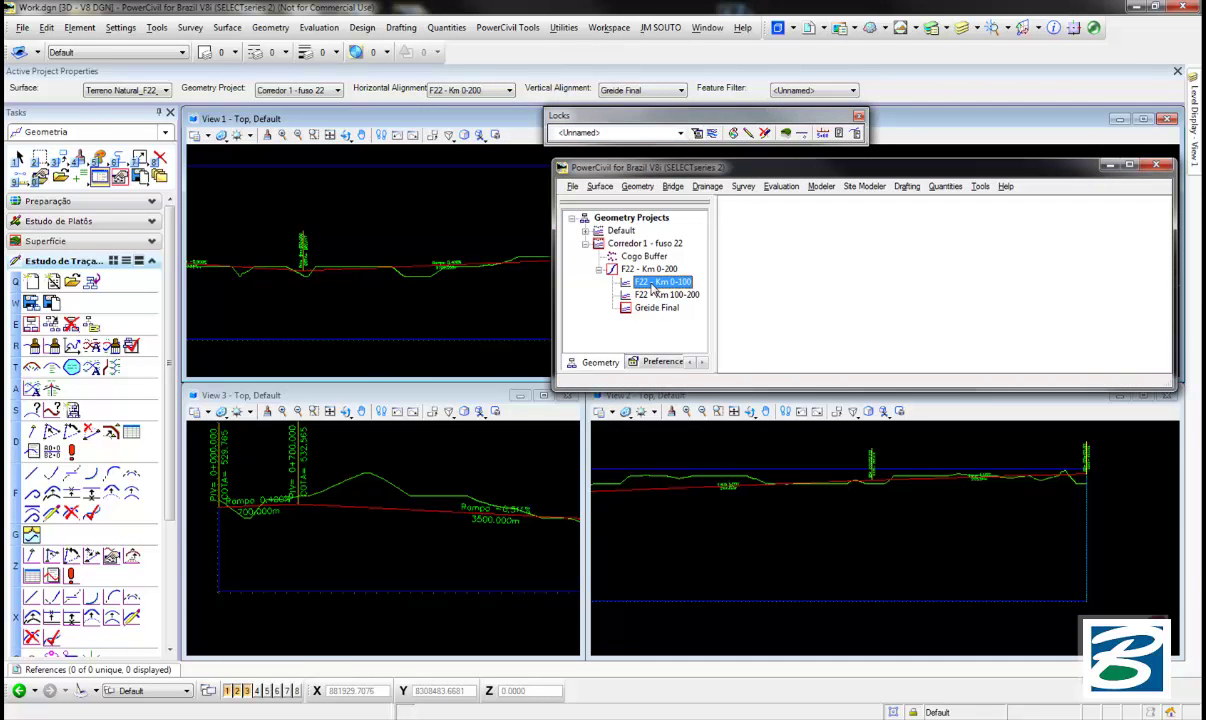
Delete the old verticals F22 - Km 0-100 and F22 - Km 100-200, confirming each
{"action": "right_click", "coordinate": [653, 290]}
{"action": "left_click", "coordinate": [695, 340]}
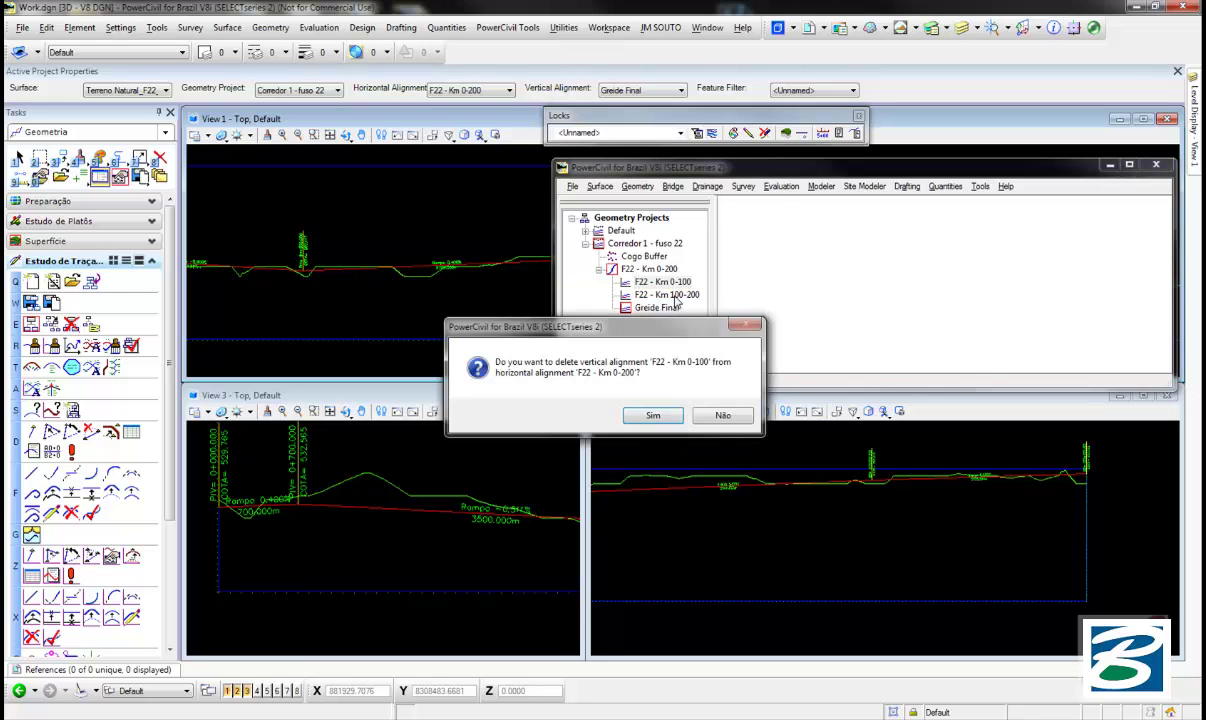
{"action": "left_click", "coordinate": [653, 415]}
{"action": "left_click", "coordinate": [665, 282]}
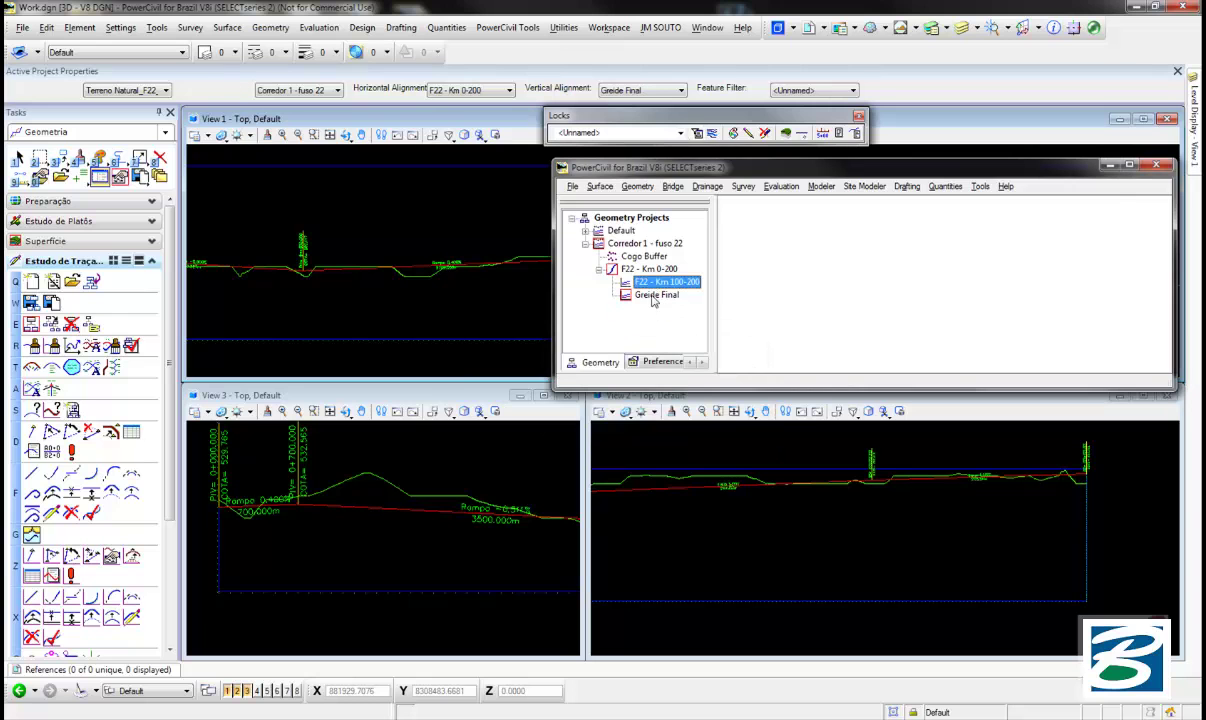
{"action": "right_click", "coordinate": [665, 283]}
{"action": "left_click", "coordinate": [690, 340]}
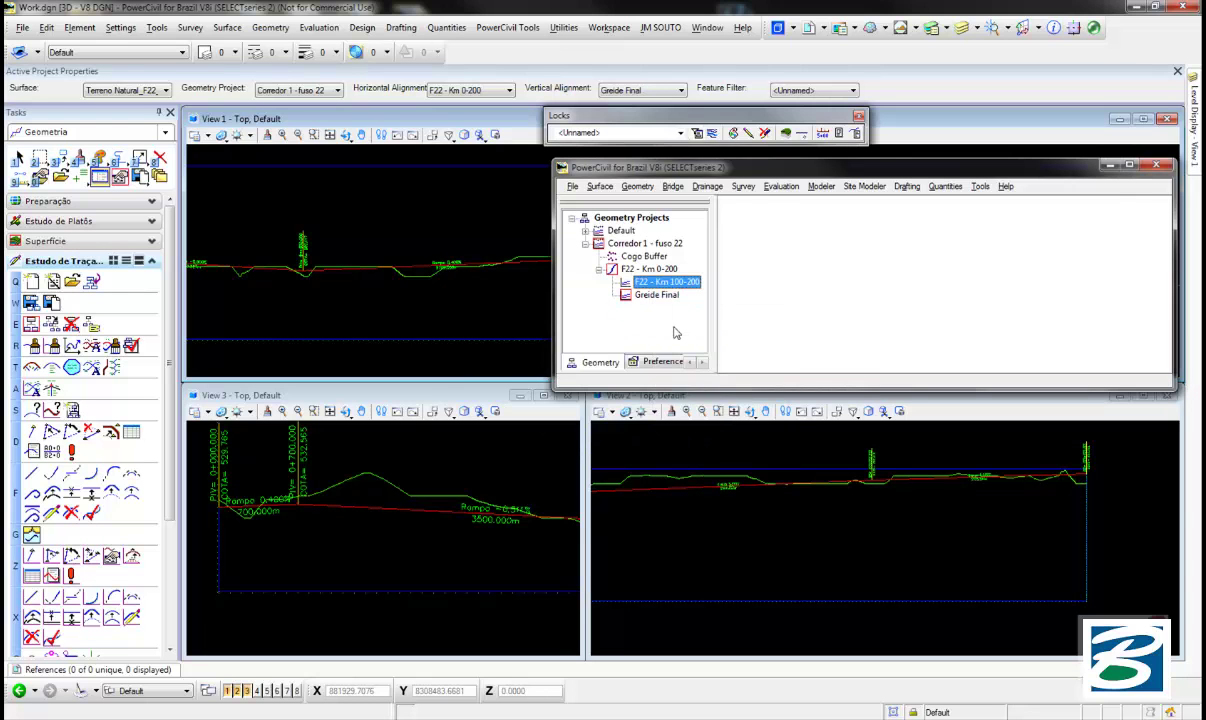
{"action": "left_click", "coordinate": [651, 413]}
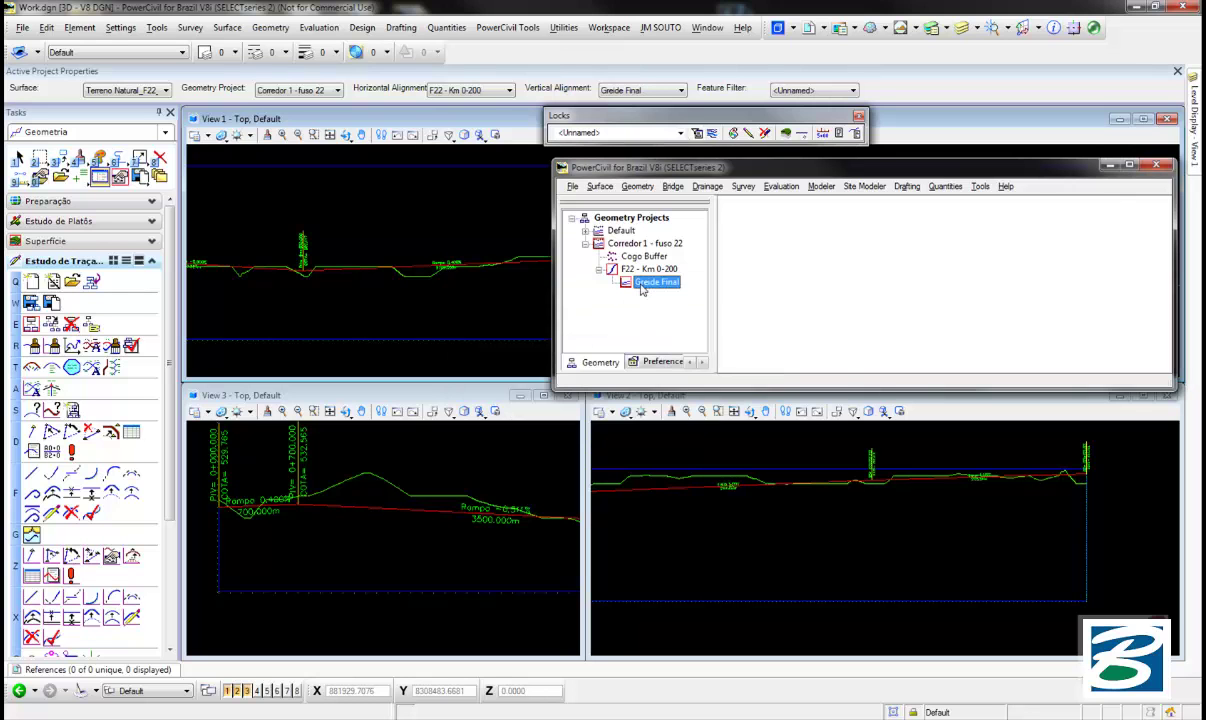
Save the Corredor 1 - fuso 22 geometry project from the Geometry Projects tree
{"action": "right_click", "coordinate": [628, 244]}
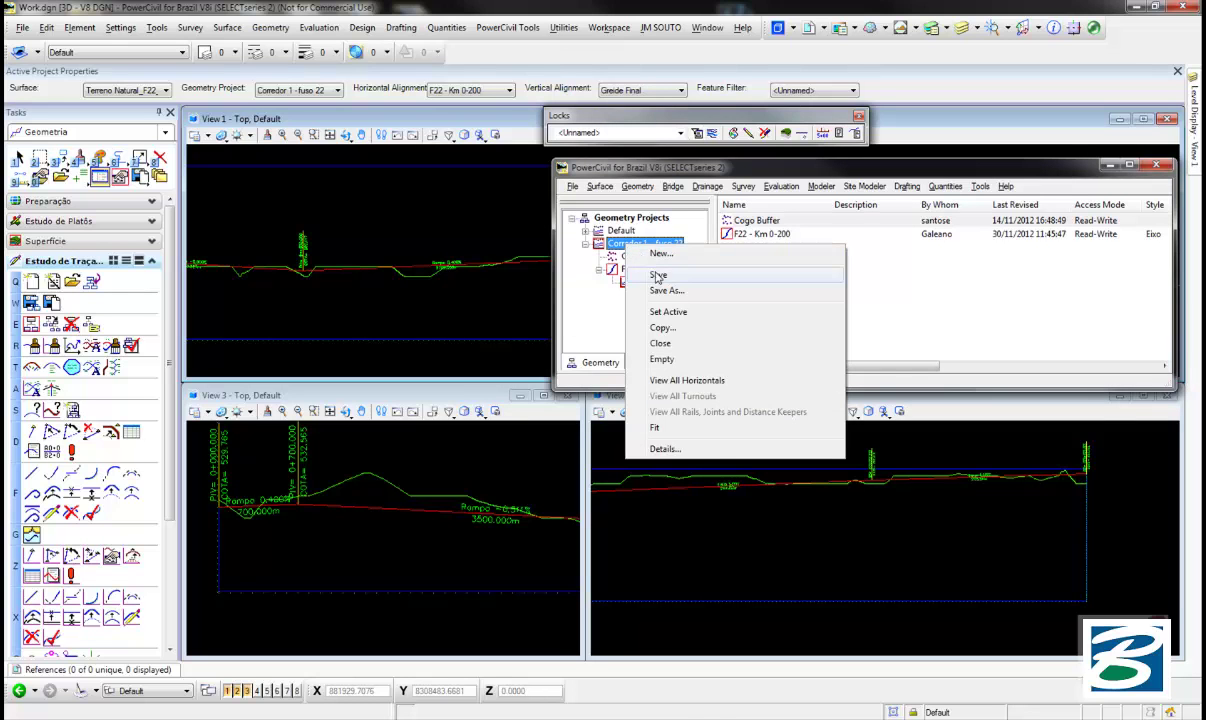
{"action": "left_click", "coordinate": [658, 274]}
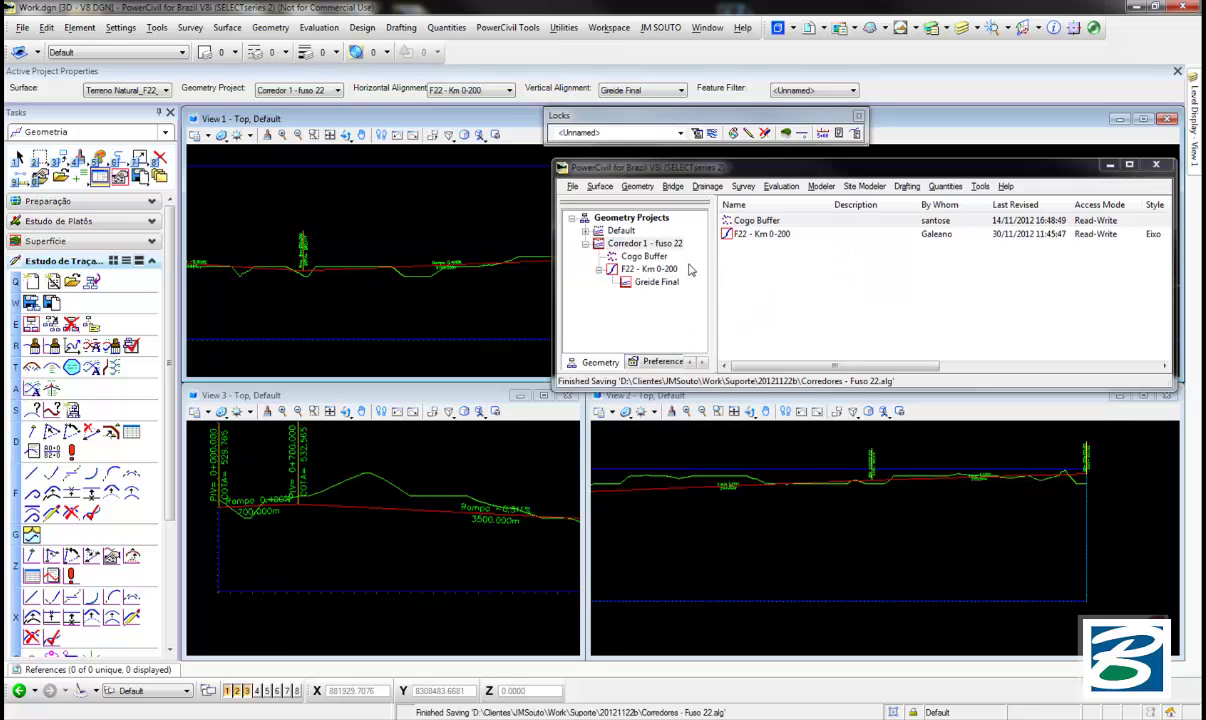